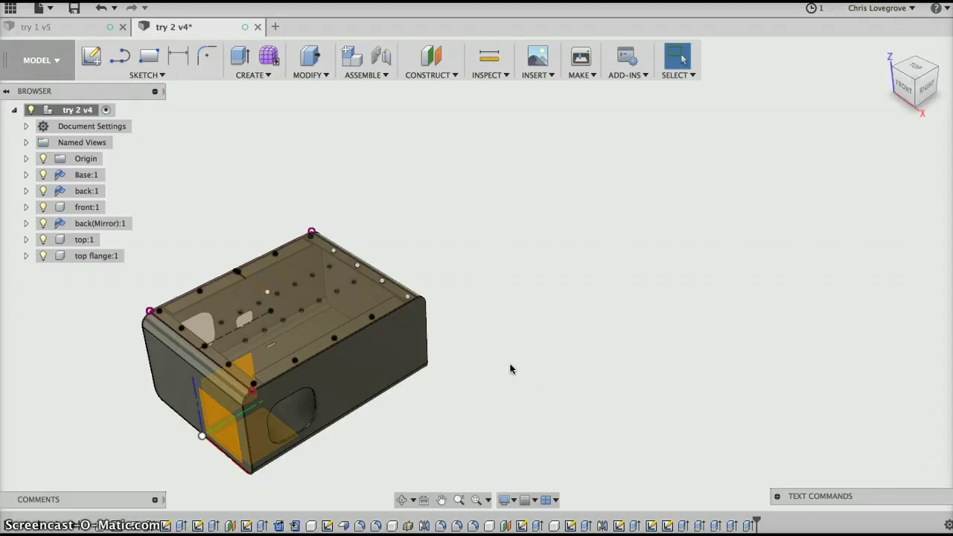
# - Create a new blank design and add a component under the root named 'top box'
pyautogui.click(516, 366)
pyautogui.click(275, 26)
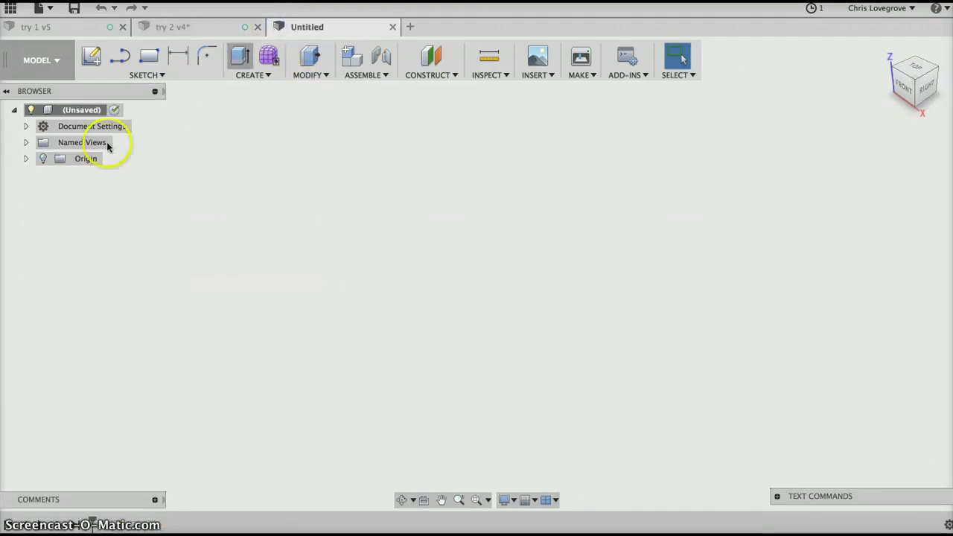
pyautogui.rightClick(91, 112)
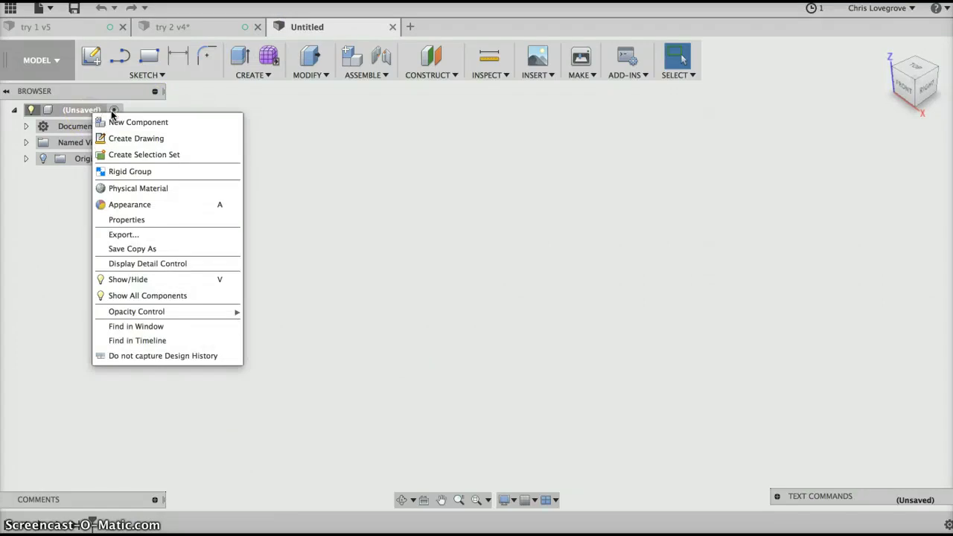
pyautogui.click(176, 122)
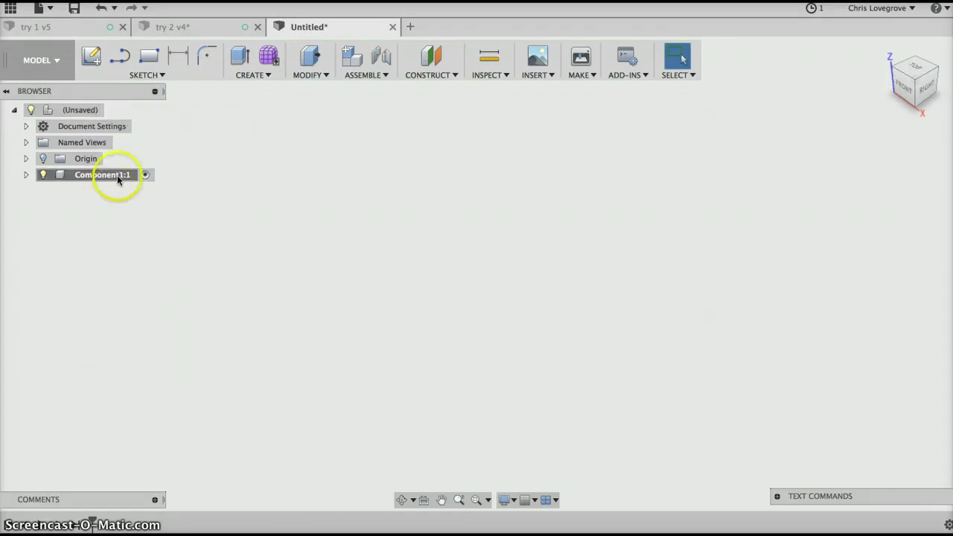
pyautogui.click(118, 176)
pyautogui.click(119, 174)
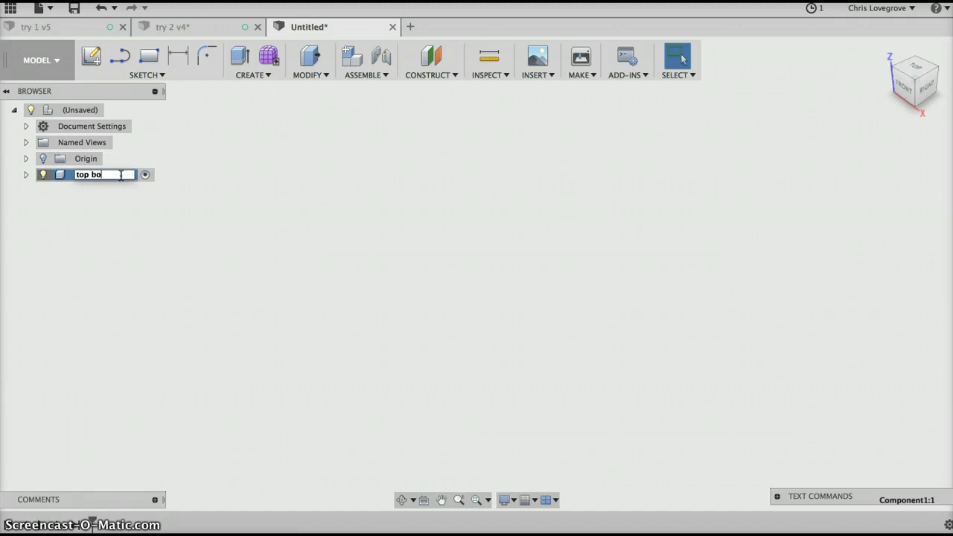
pyautogui.write('top box')
pyautogui.click(149, 230)
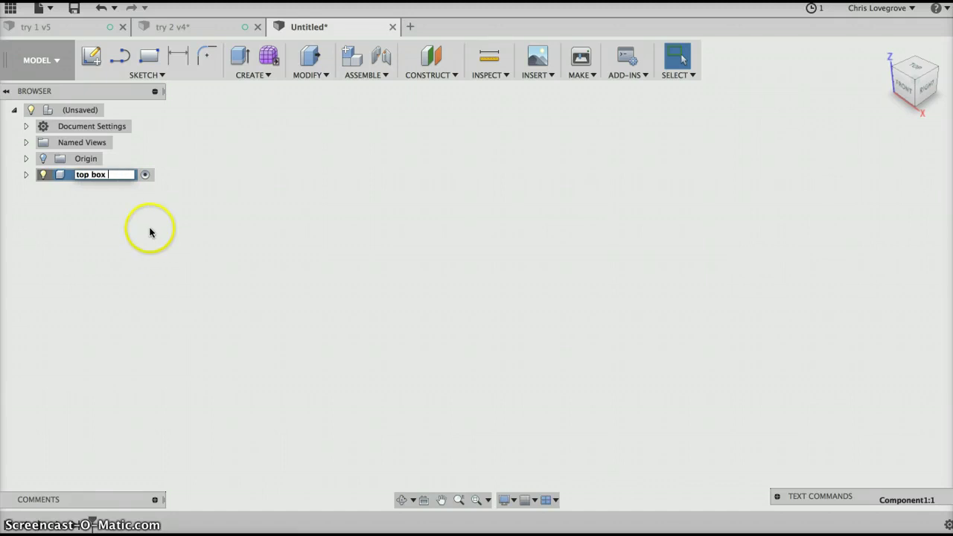
pyautogui.click(176, 144)
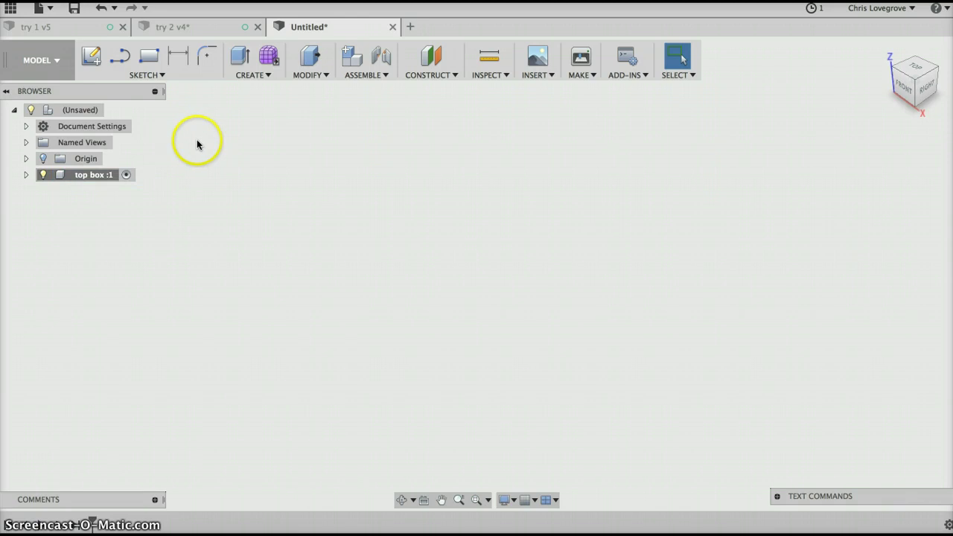
# - On the front plane, sketch a 100 × 100 mm center rectangle at the origin
pyautogui.click(92, 59)
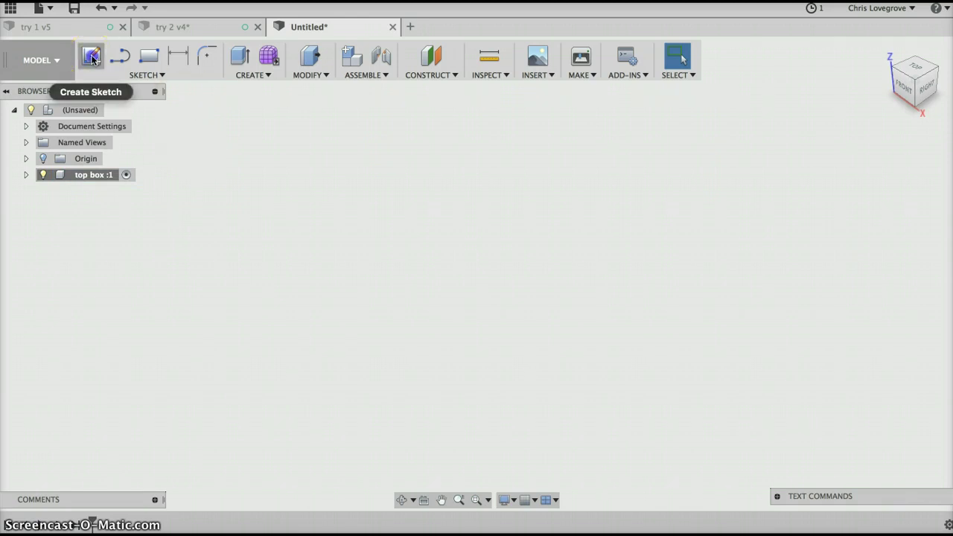
pyautogui.click(505, 264)
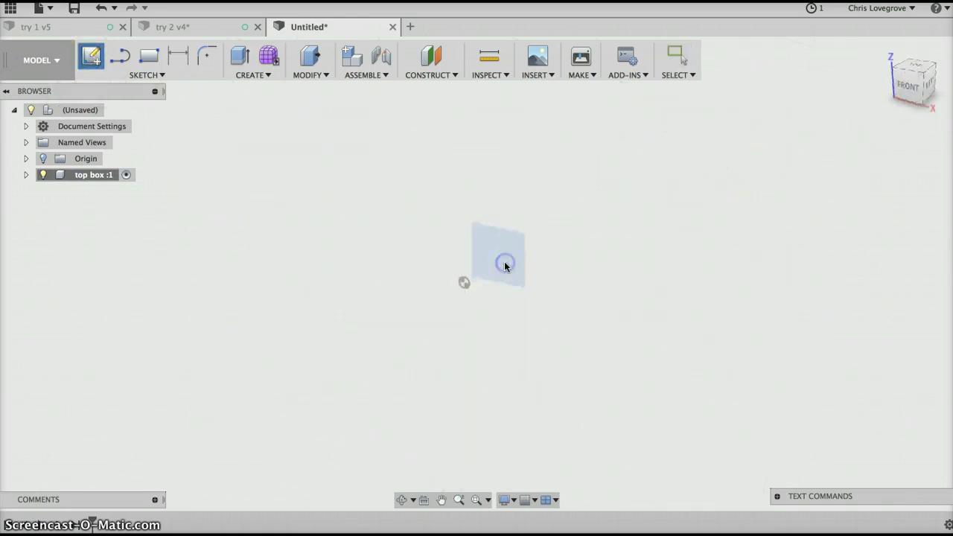
pyautogui.click(162, 76)
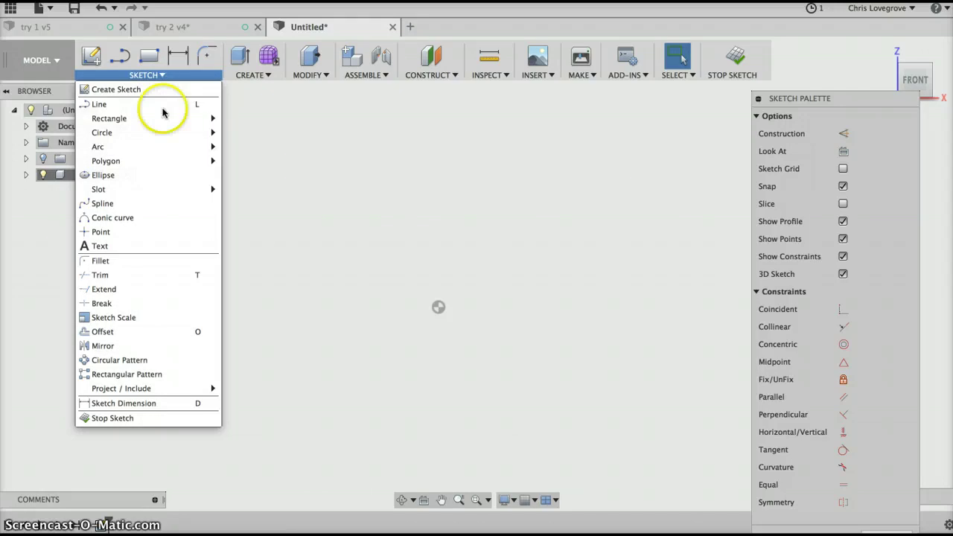
pyautogui.moveTo(159, 117)
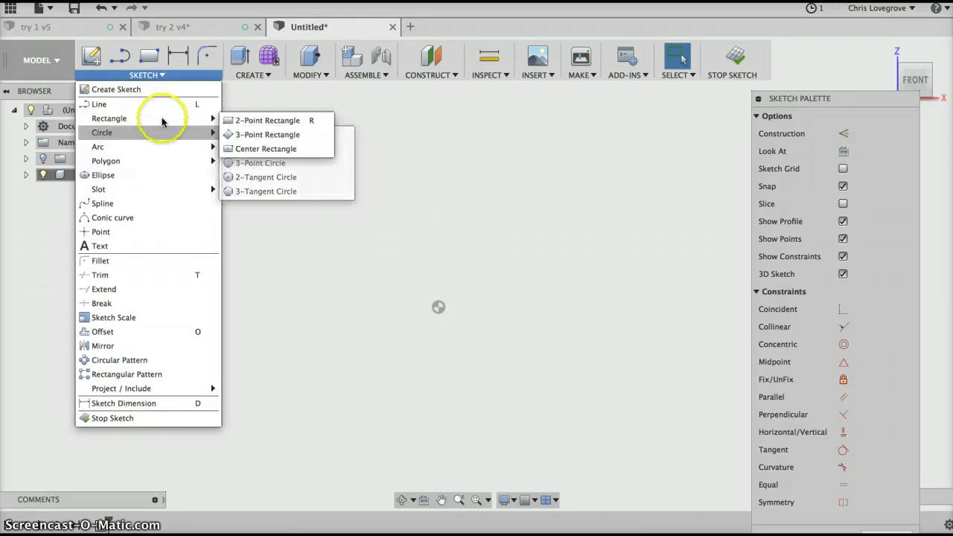
pyautogui.click(266, 150)
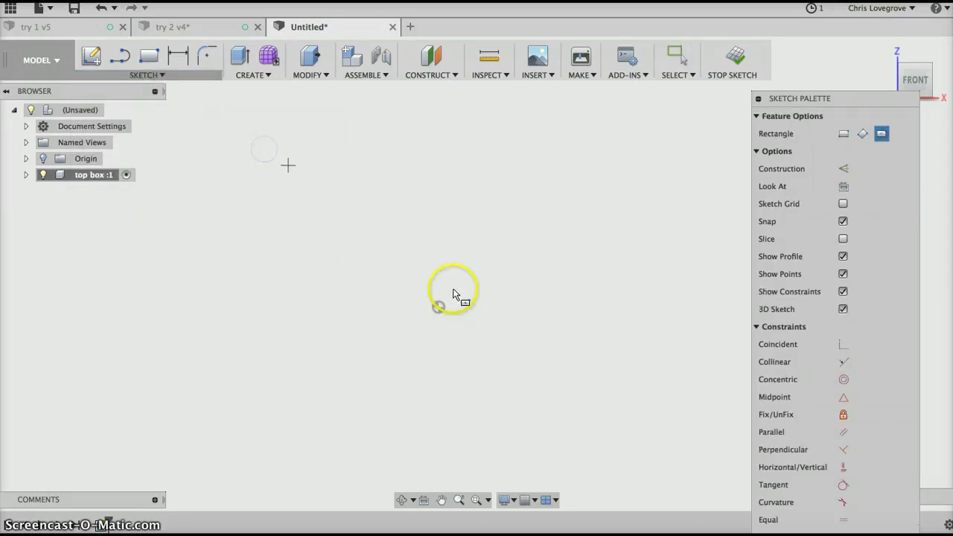
pyautogui.click(439, 308)
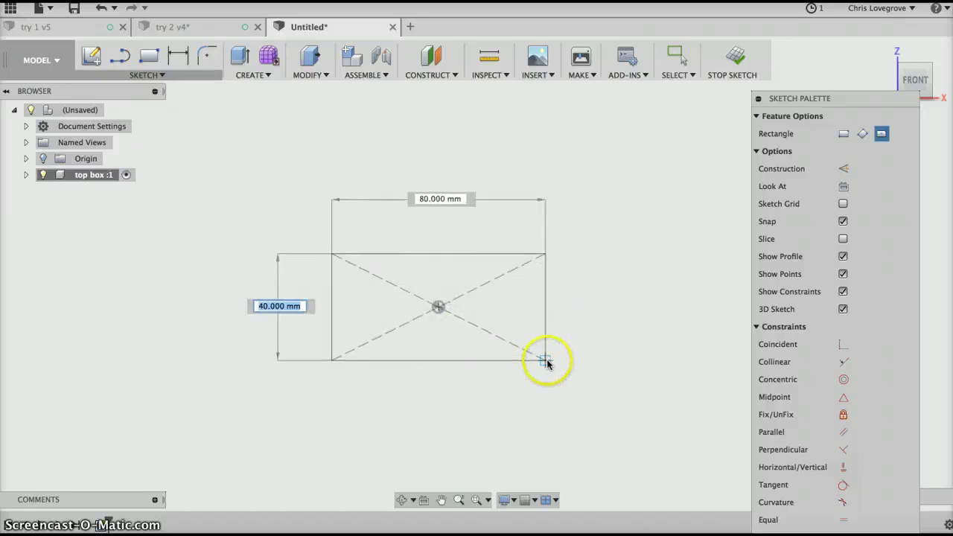
pyautogui.write('100')
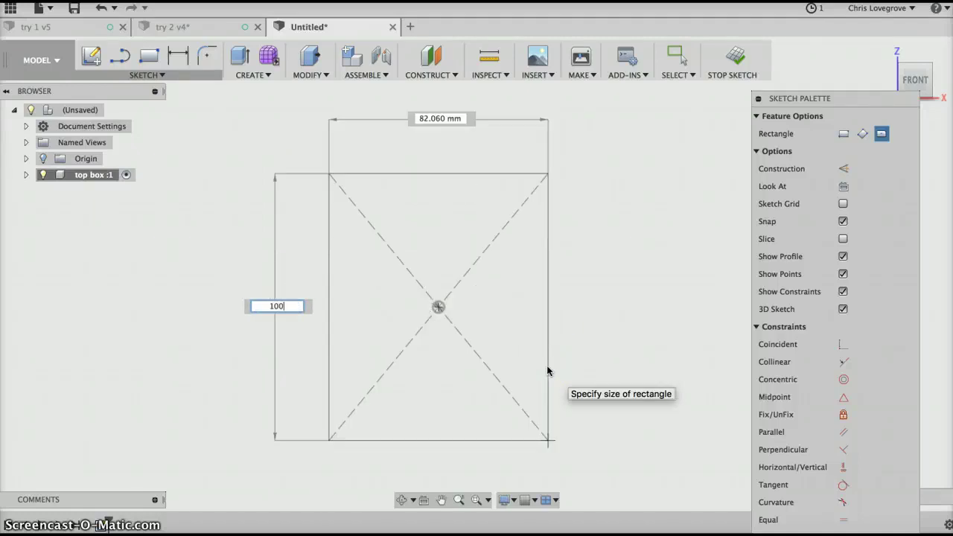
pyautogui.press('Tab')
pyautogui.write('1')
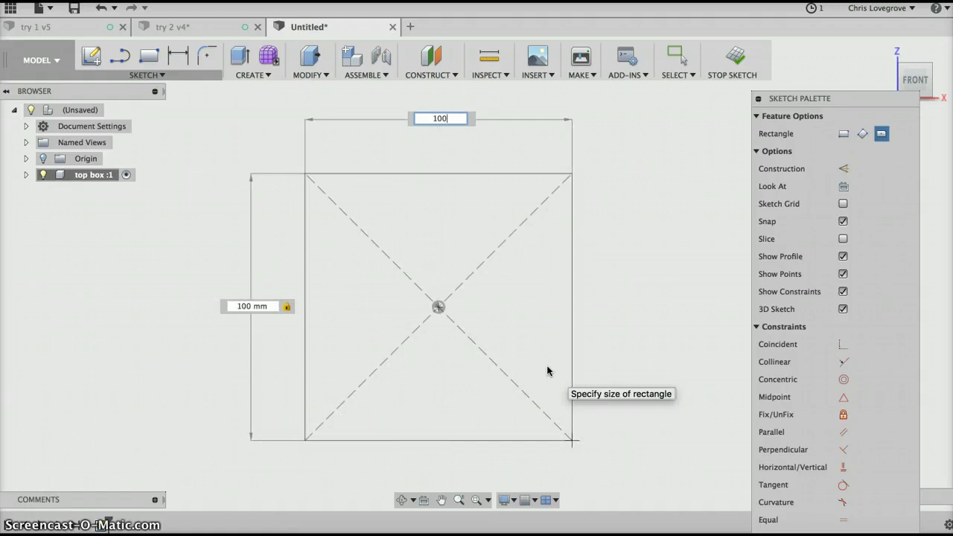
pyautogui.press('Return')
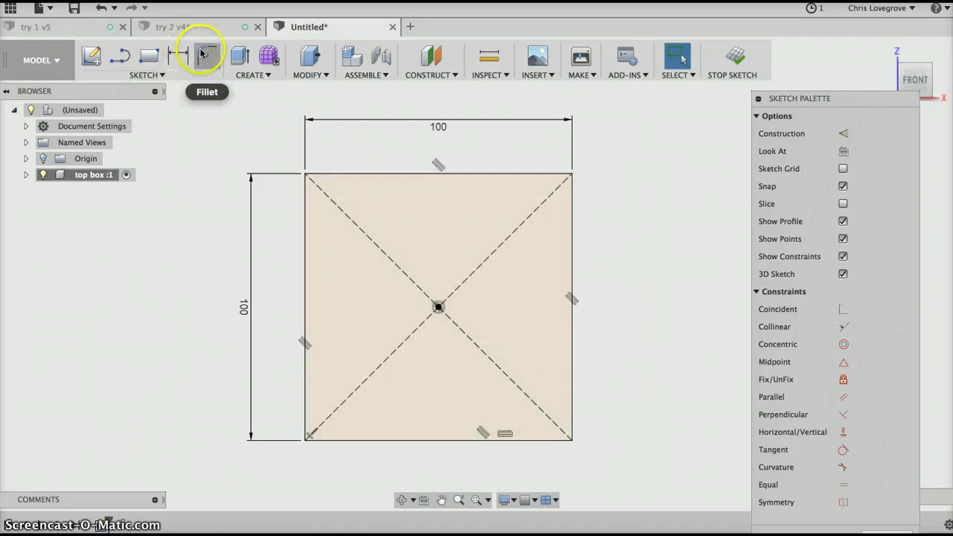
# - Apply 5 mm sketch fillets to the top-left, bottom-left, bottom-right and top-right corners
pyautogui.click(200, 53)
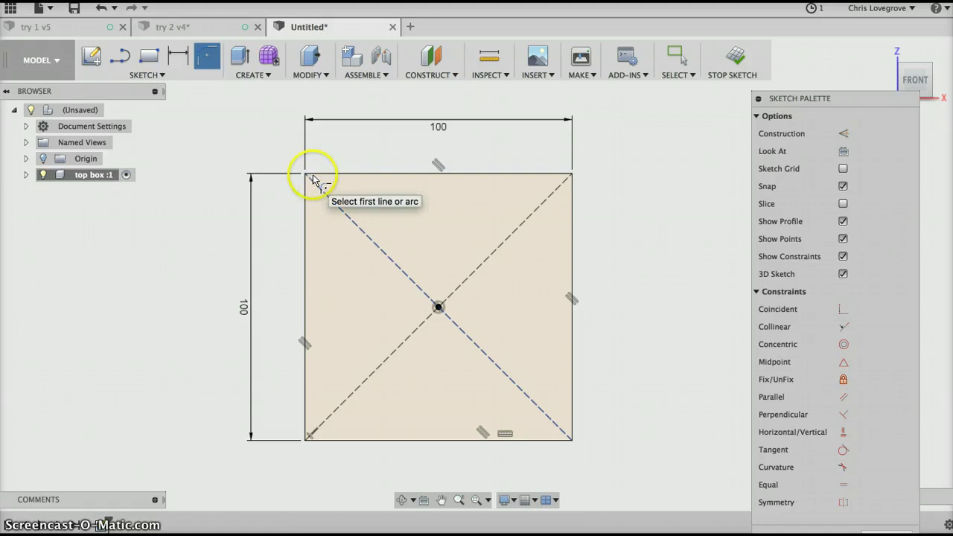
pyautogui.click(315, 179)
pyautogui.click(305, 190)
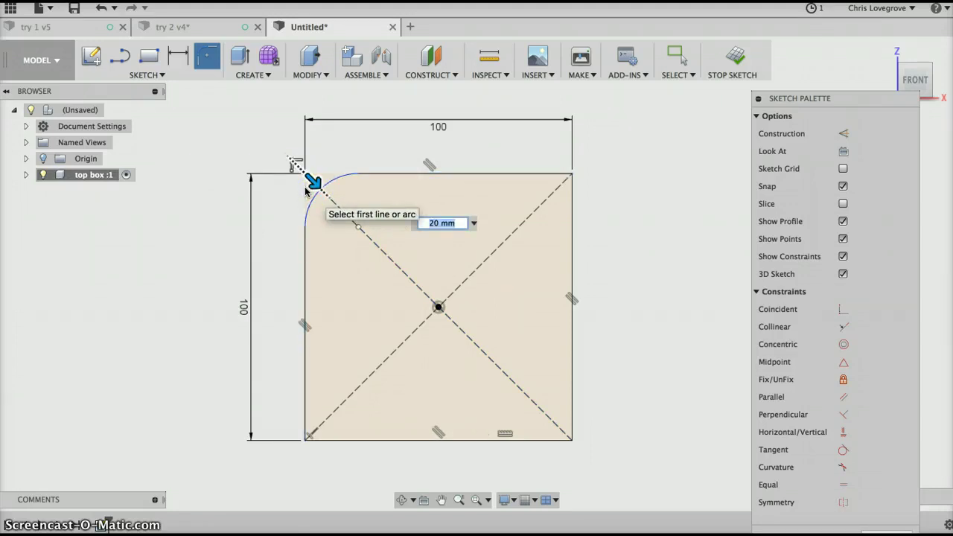
pyautogui.write('5')
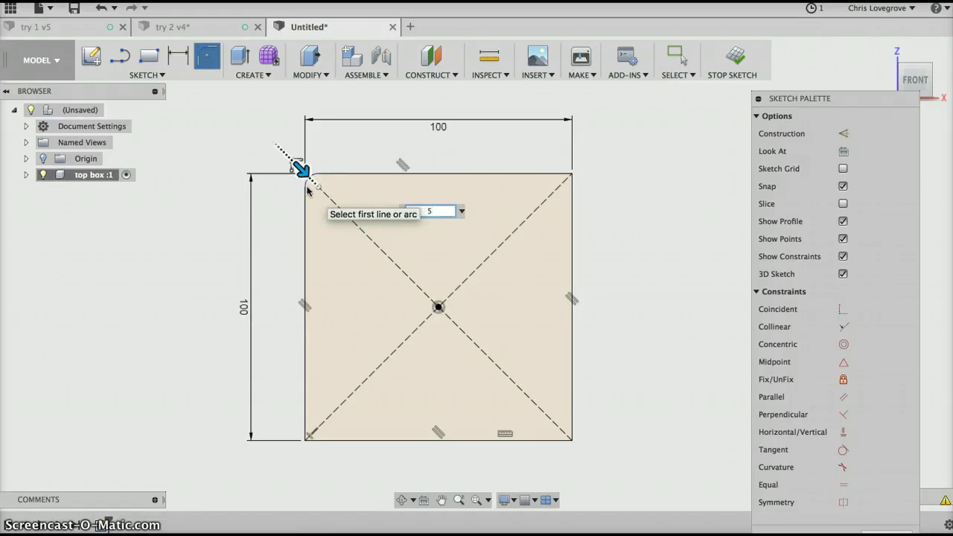
pyautogui.click(309, 444)
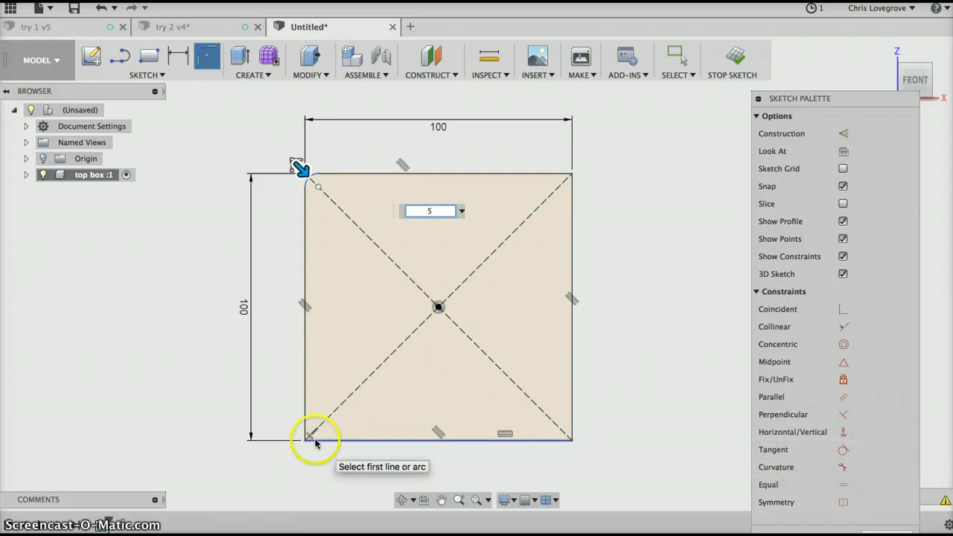
pyautogui.click(314, 441)
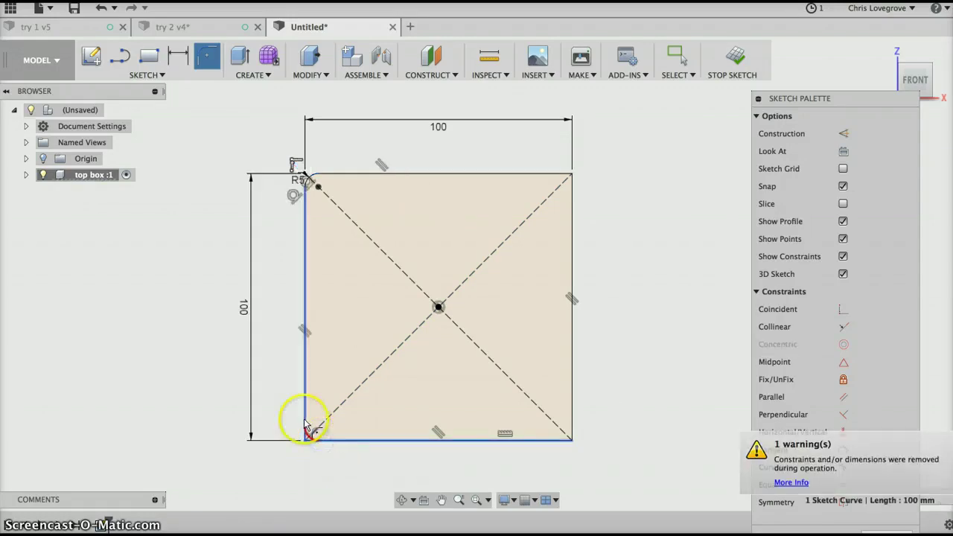
pyautogui.click(304, 425)
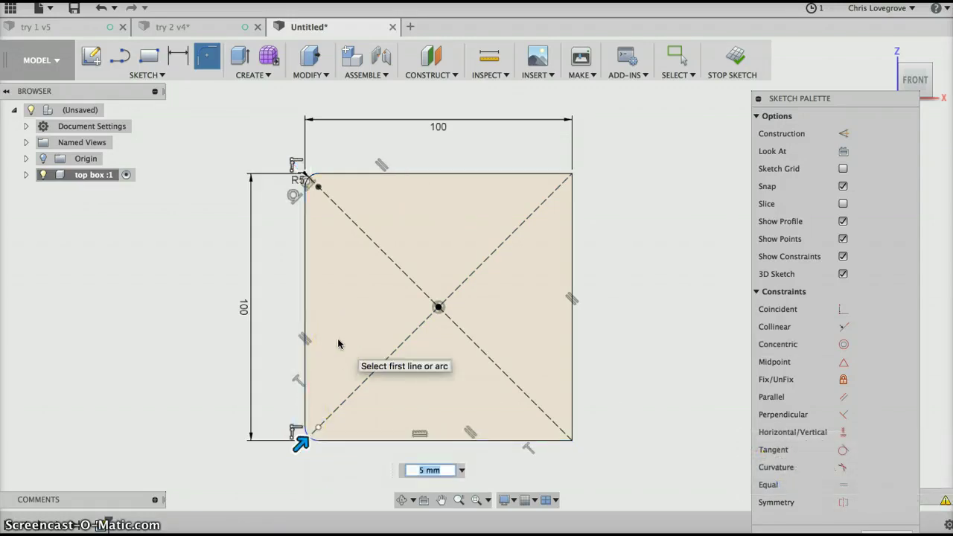
pyautogui.click(494, 441)
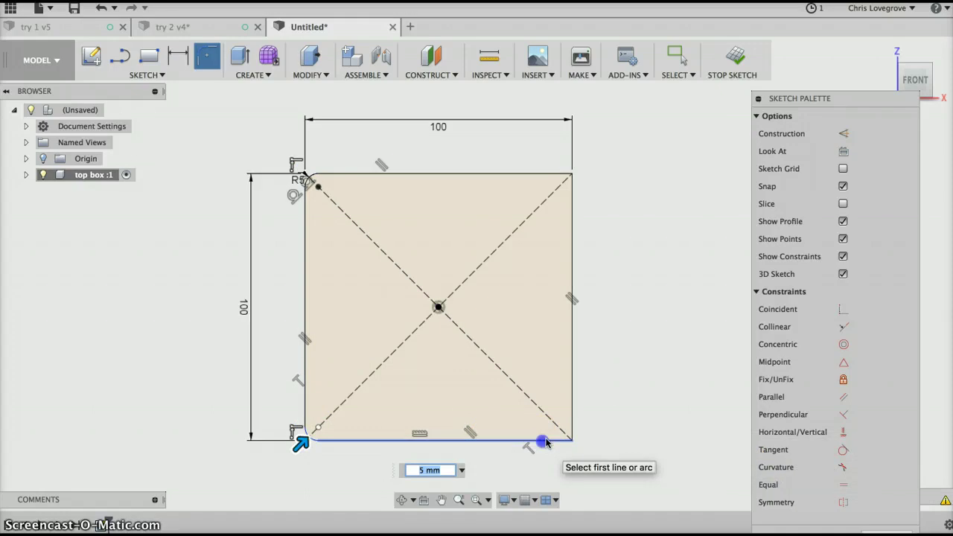
pyautogui.click(573, 421)
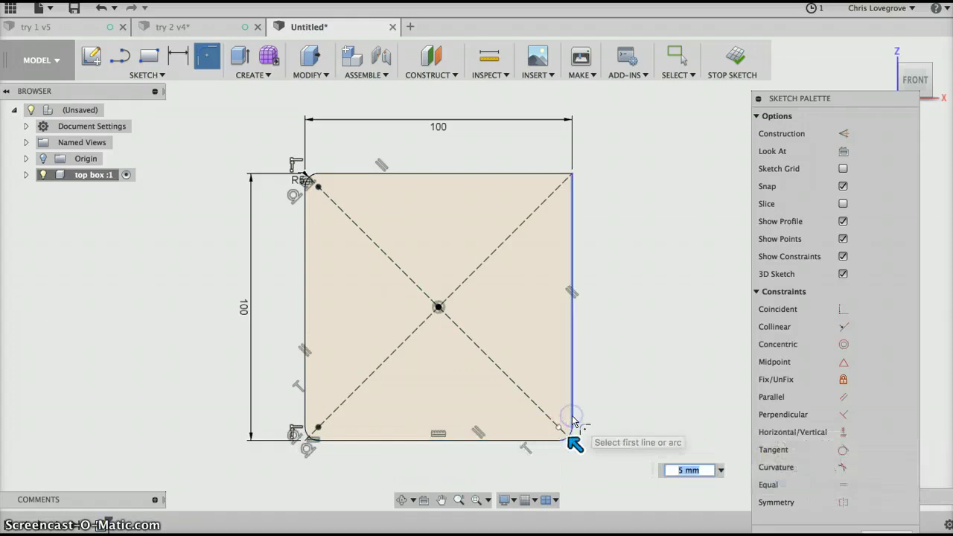
pyautogui.click(559, 174)
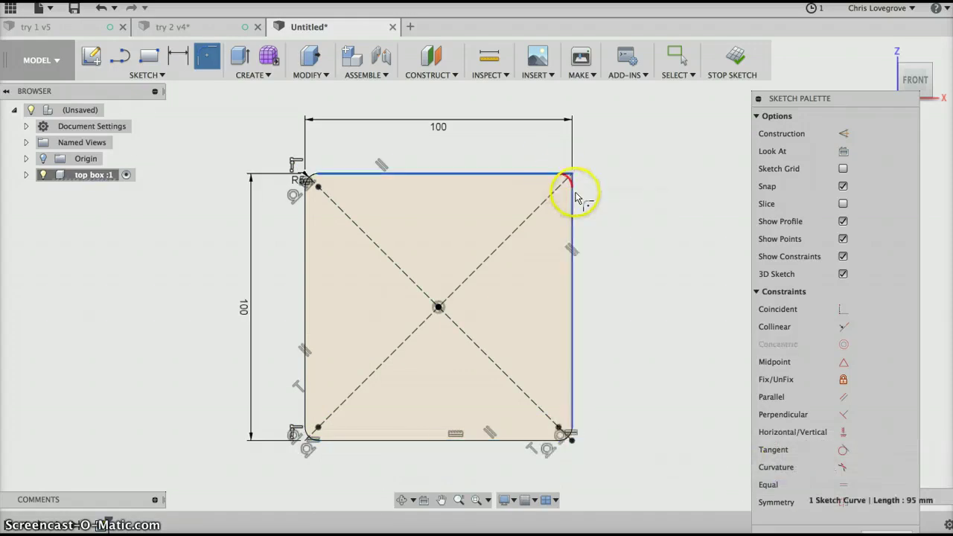
pyautogui.click(575, 195)
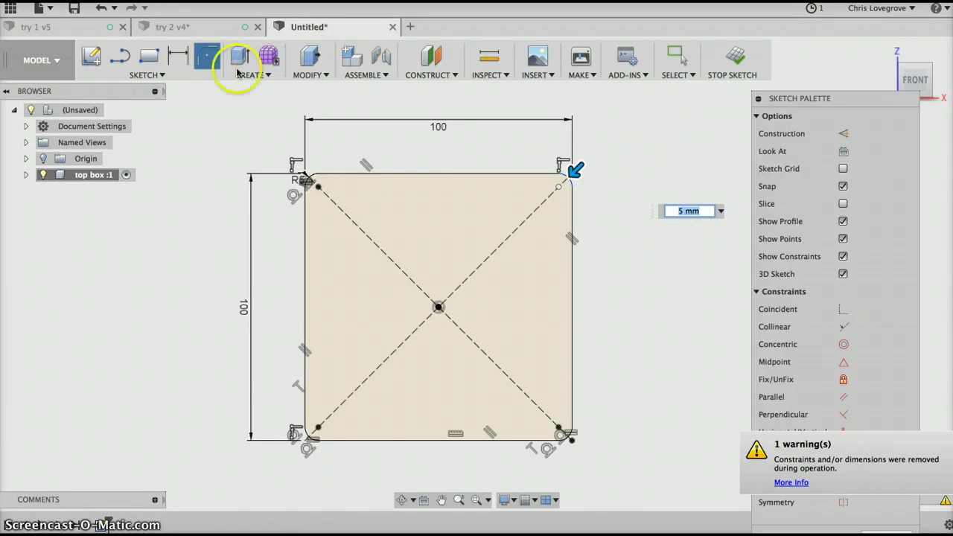
# - Offset the rounded square outline by 3 mm and finish the sketch
pyautogui.click(162, 75)
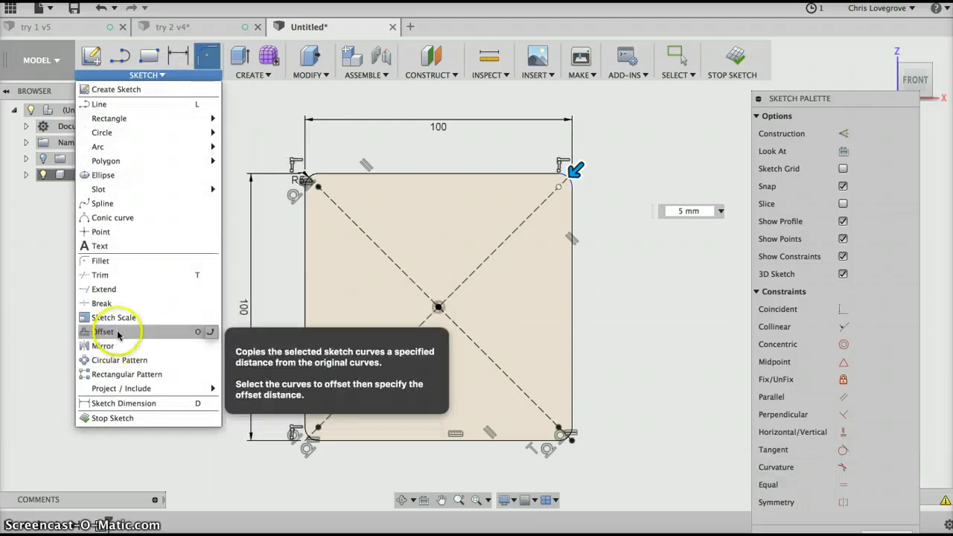
pyautogui.click(197, 332)
pyautogui.click(571, 250)
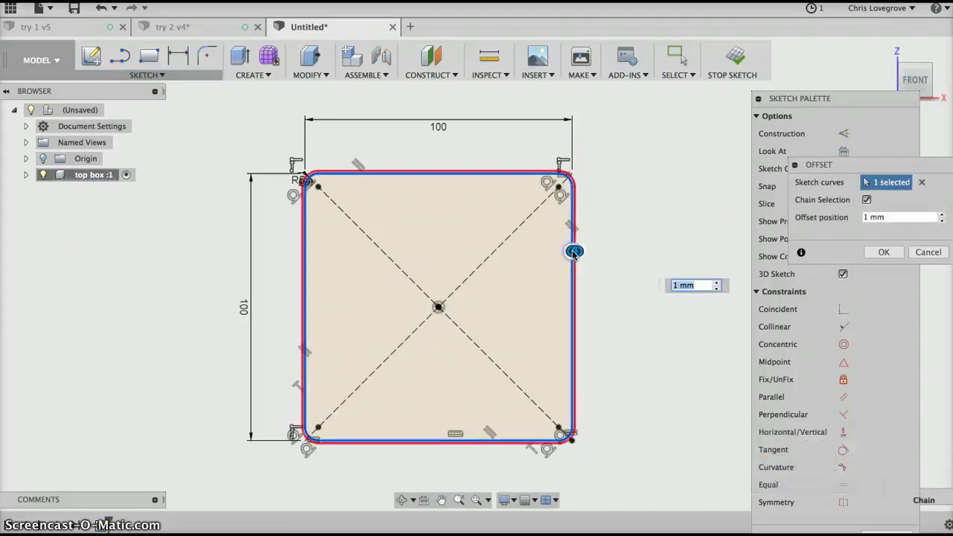
pyautogui.moveTo(573, 250); pyautogui.dragTo(548, 259)
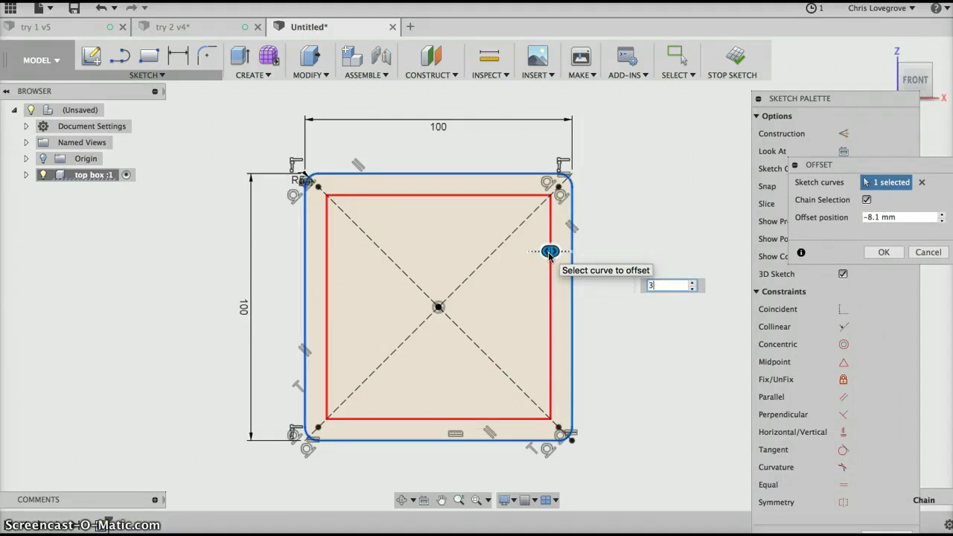
pyautogui.press('Return')
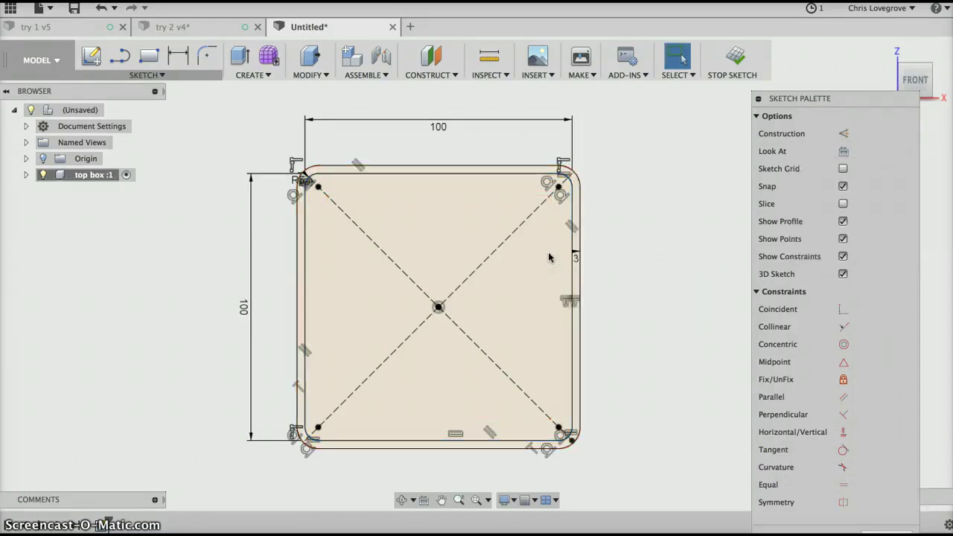
pyautogui.click(736, 60)
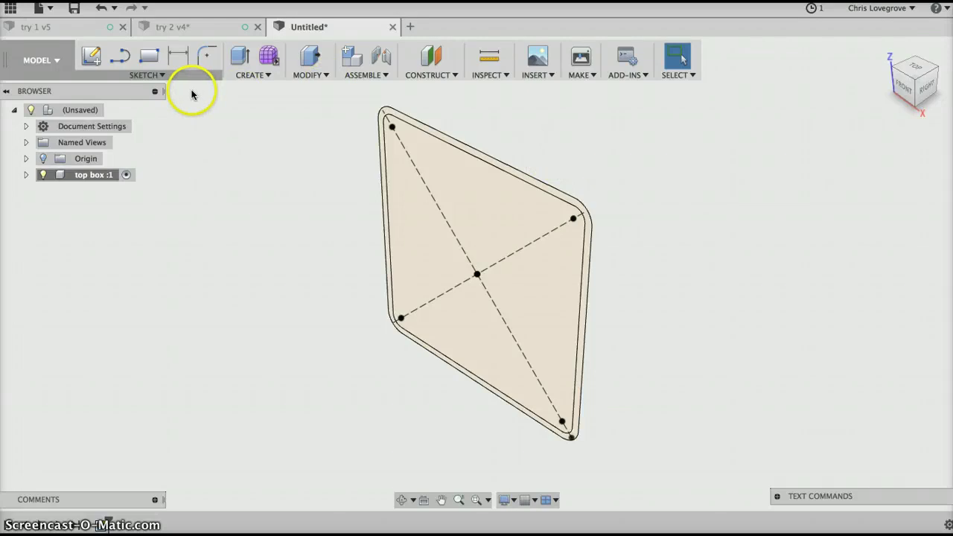
# - Extrude the 3 mm wall profile between the two outlines 100 mm into a hollow tube
pyautogui.click(250, 74)
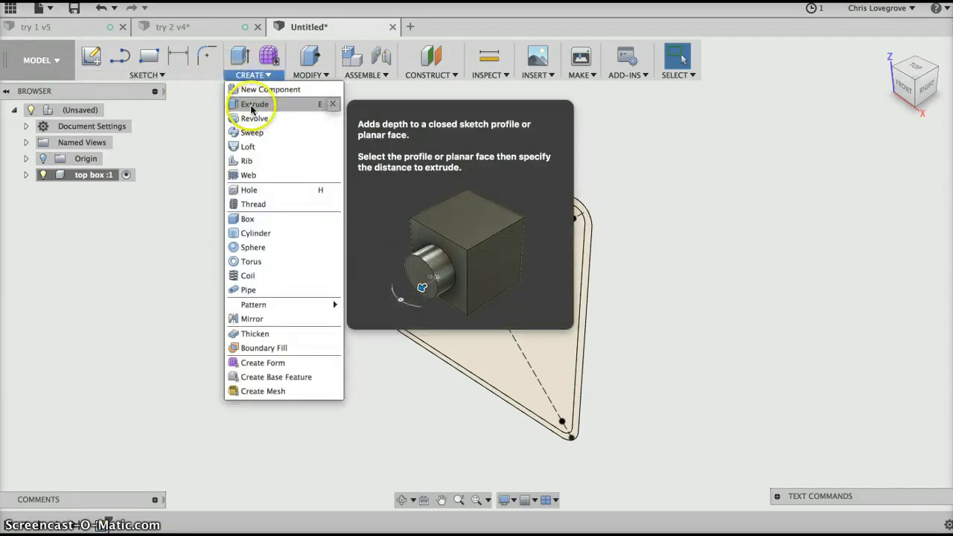
pyautogui.click(253, 104)
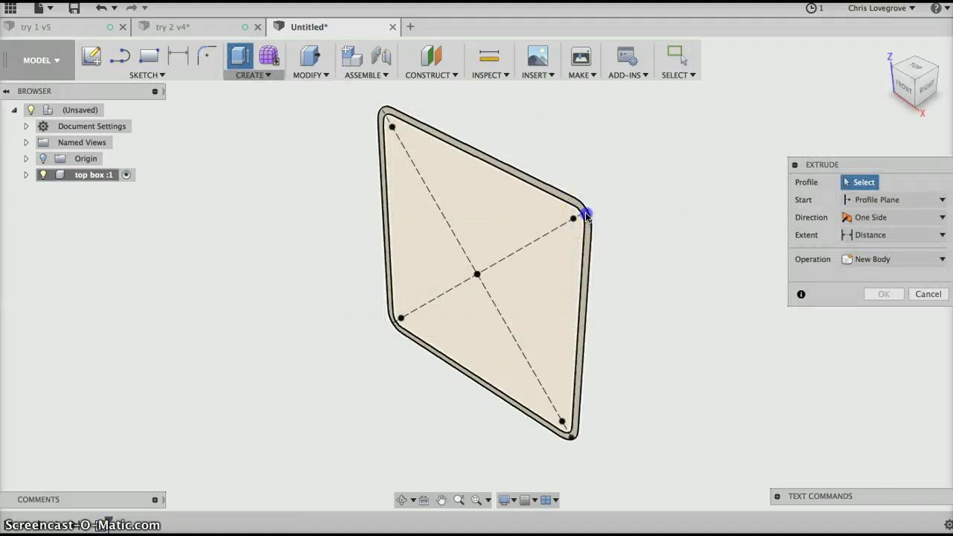
pyautogui.click(586, 216)
pyautogui.write('50')
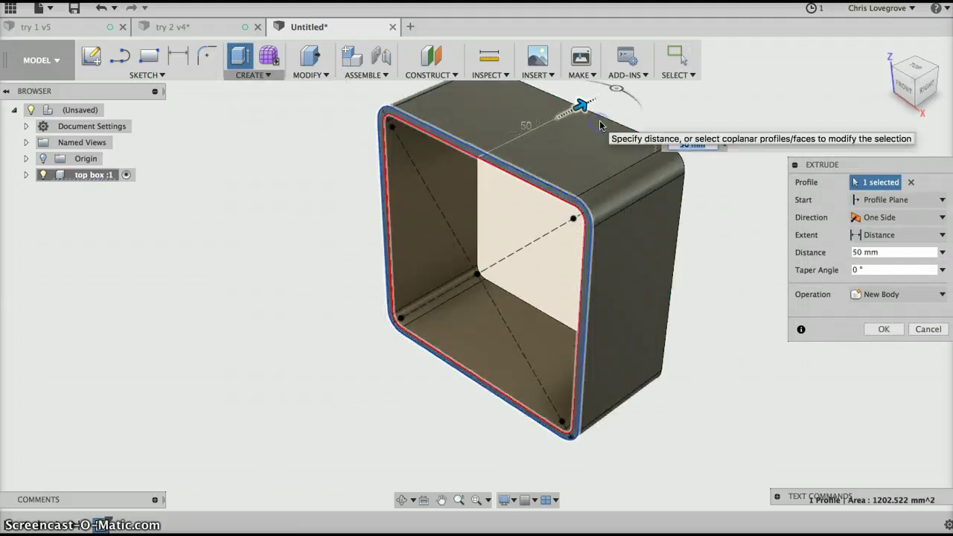
pyautogui.write('100')
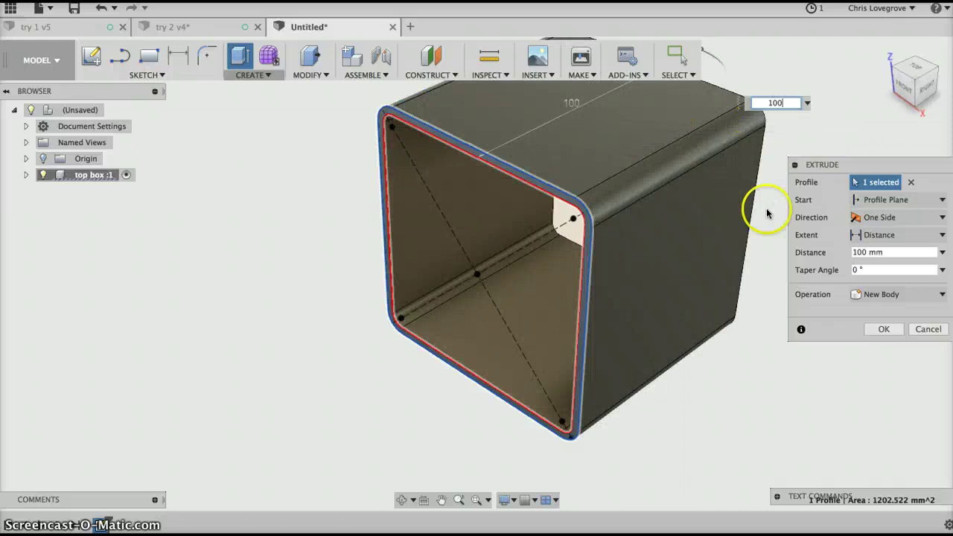
pyautogui.click(884, 329)
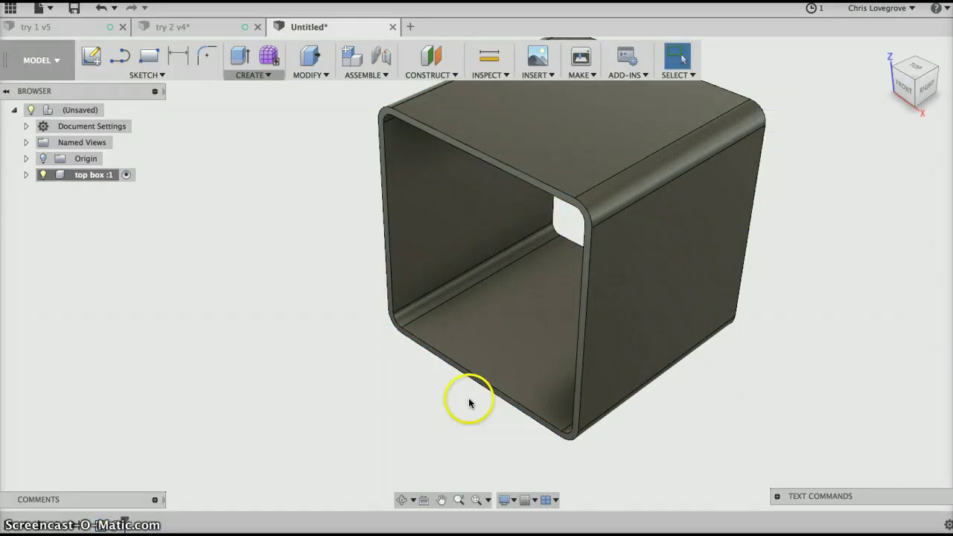
pyautogui.scroll(-3, 406, 409)
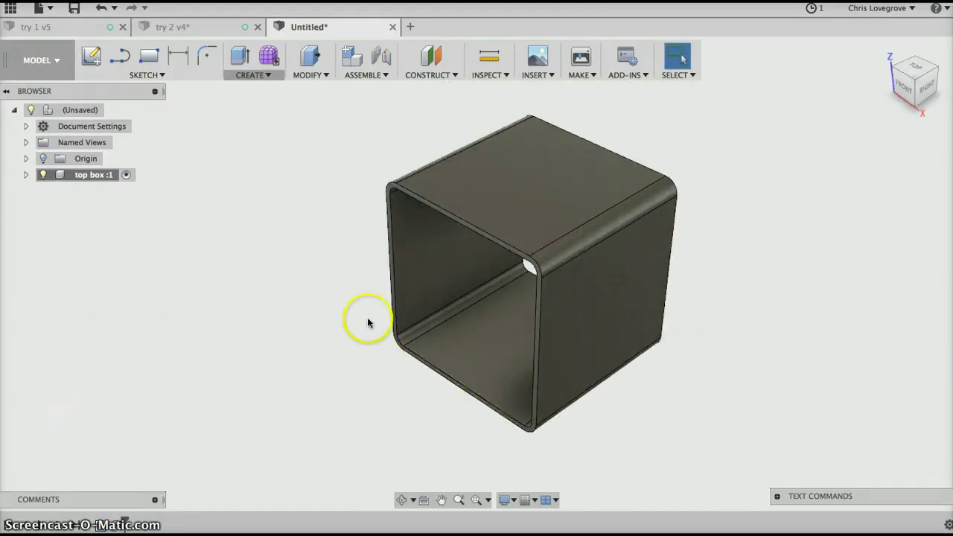
pyautogui.click(402, 500)
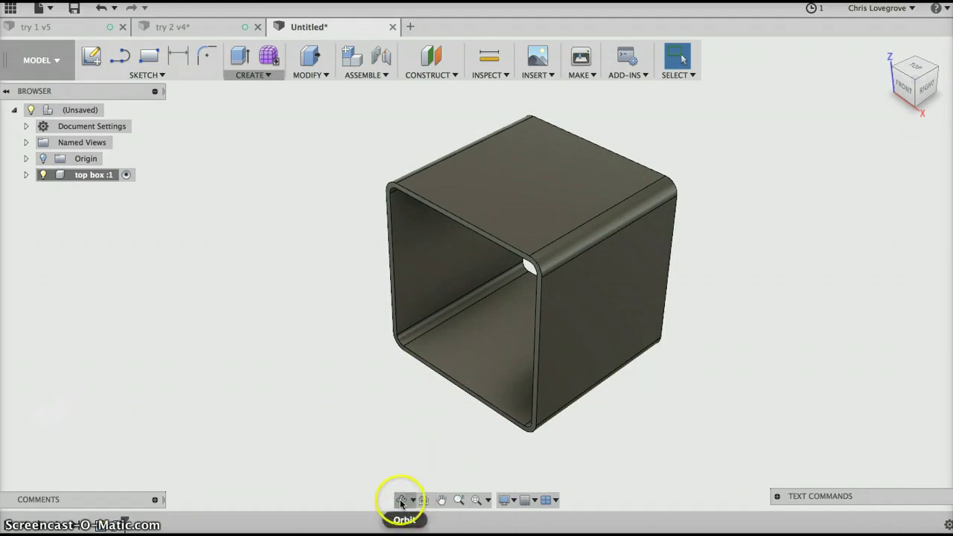
pyautogui.moveTo(543, 417); pyautogui.dragTo(542, 281)
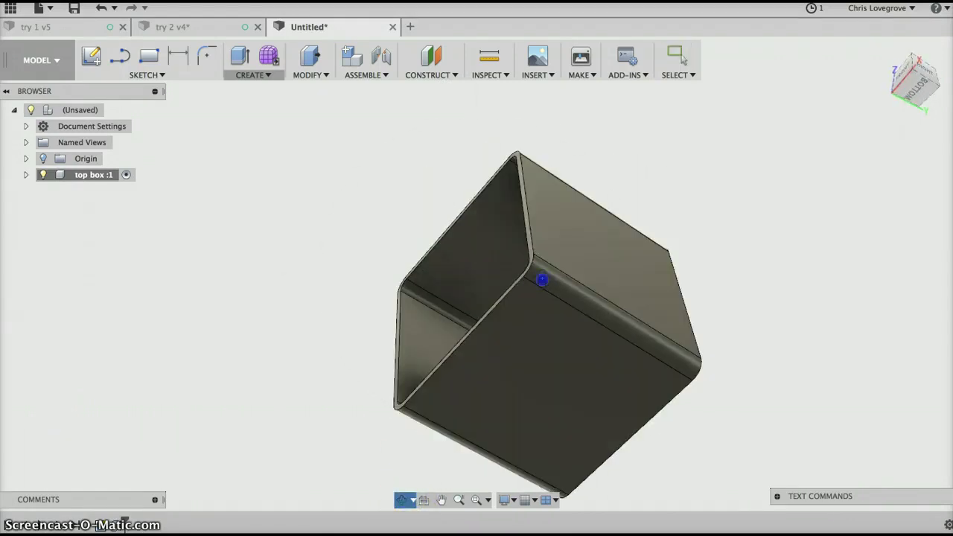
pyautogui.press('Escape')
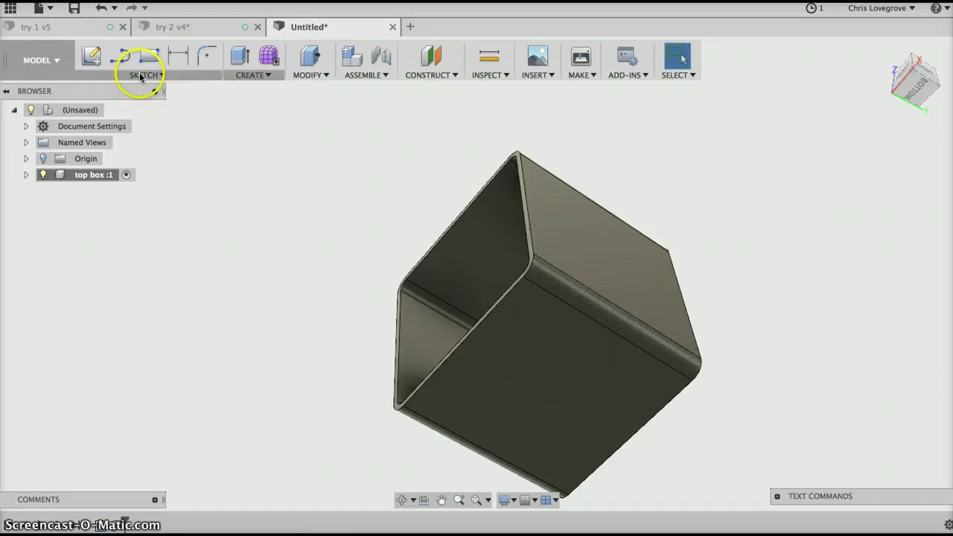
# - Sketch on the tube's outer face and draw a vertical construction line joining the top and bottom midpoints
pyautogui.click(90, 56)
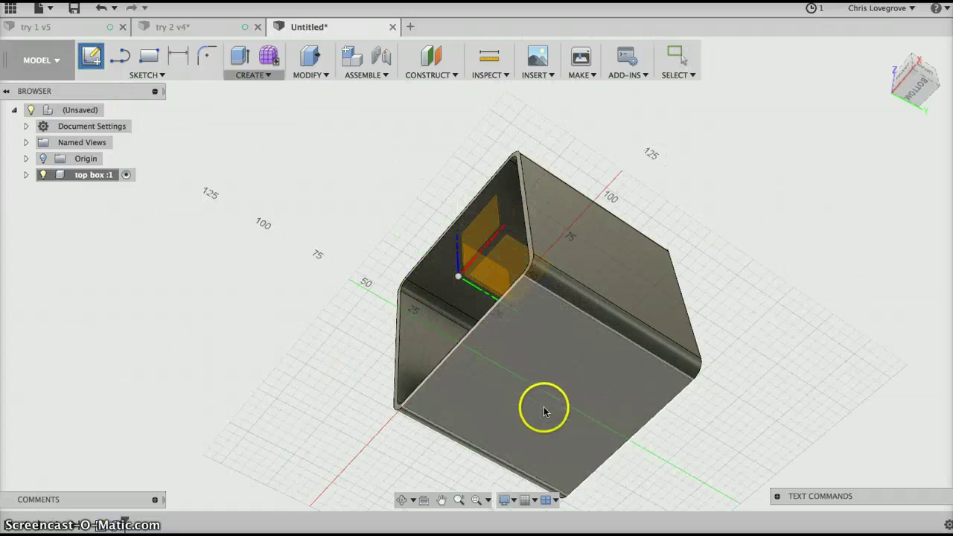
pyautogui.click(525, 408)
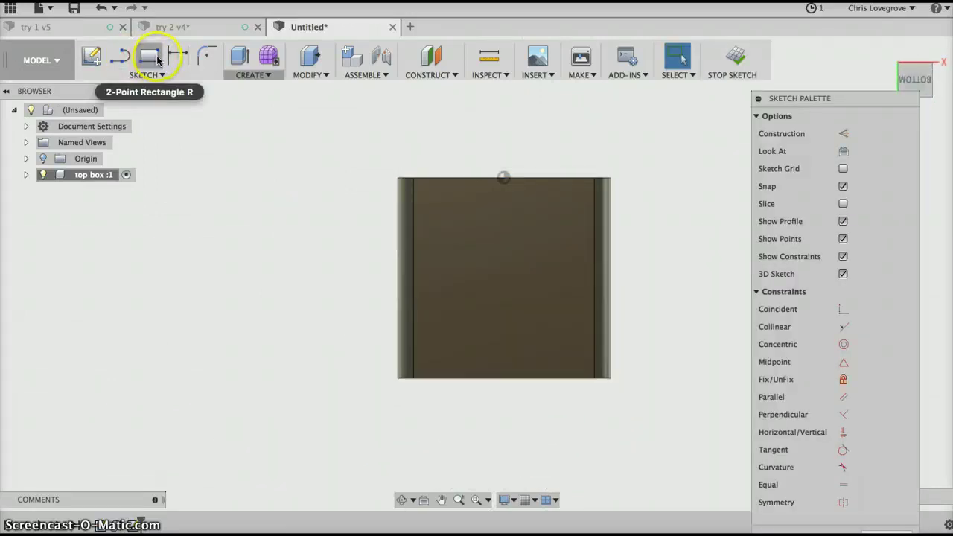
pyautogui.click(120, 56)
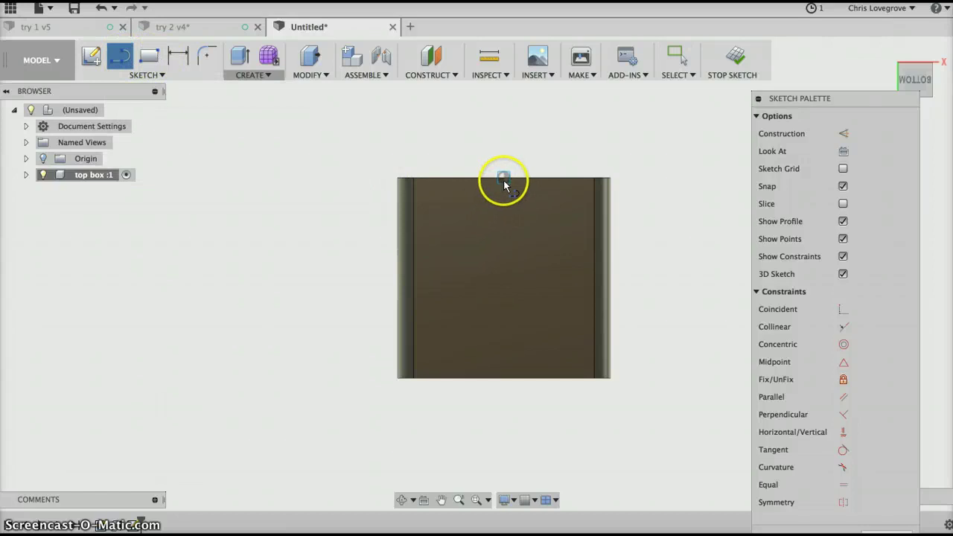
pyautogui.click(505, 178)
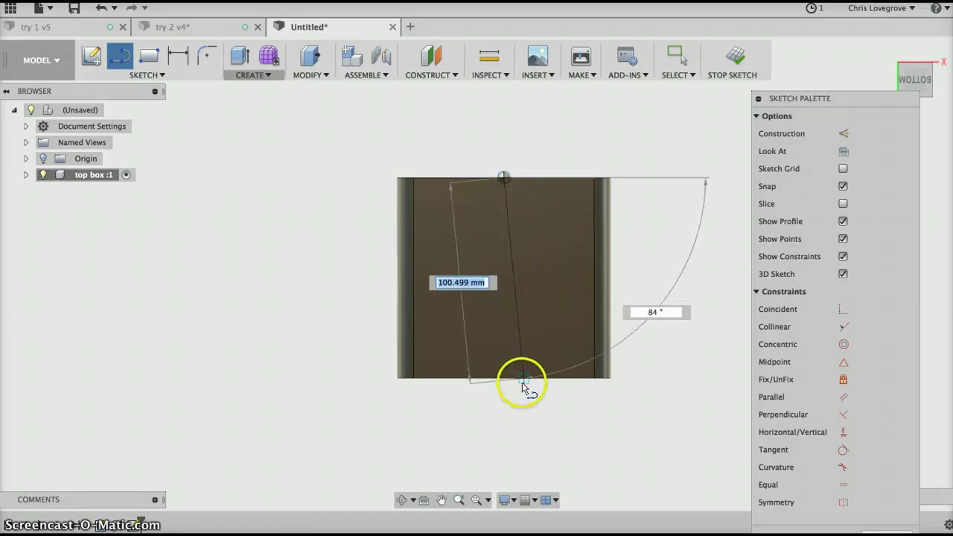
pyautogui.doubleClick(505, 377)
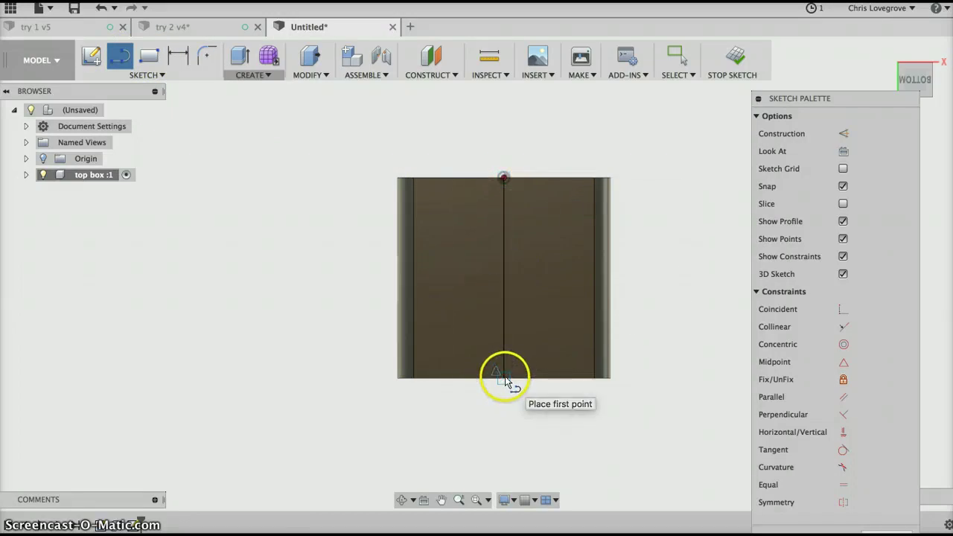
pyautogui.press('Escape')
pyautogui.click(505, 324)
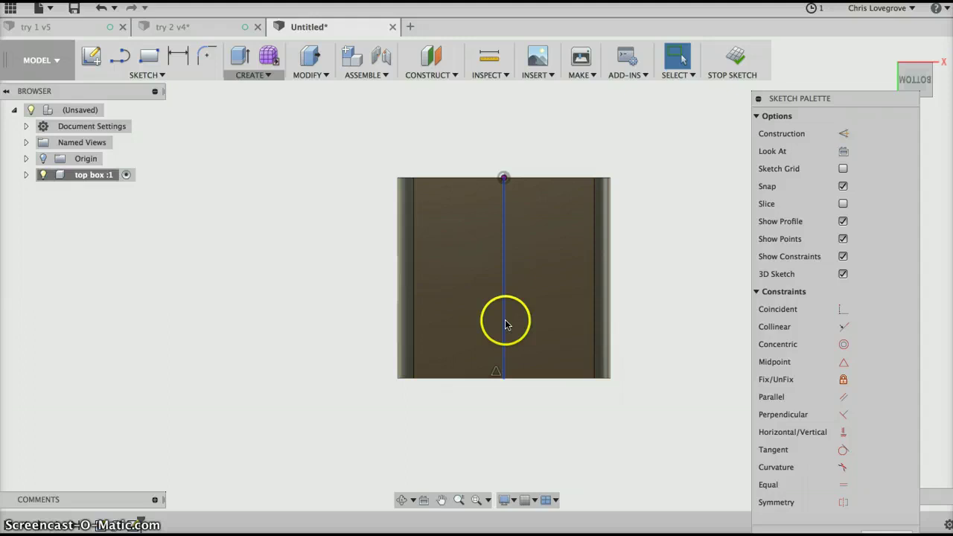
pyautogui.press('x')
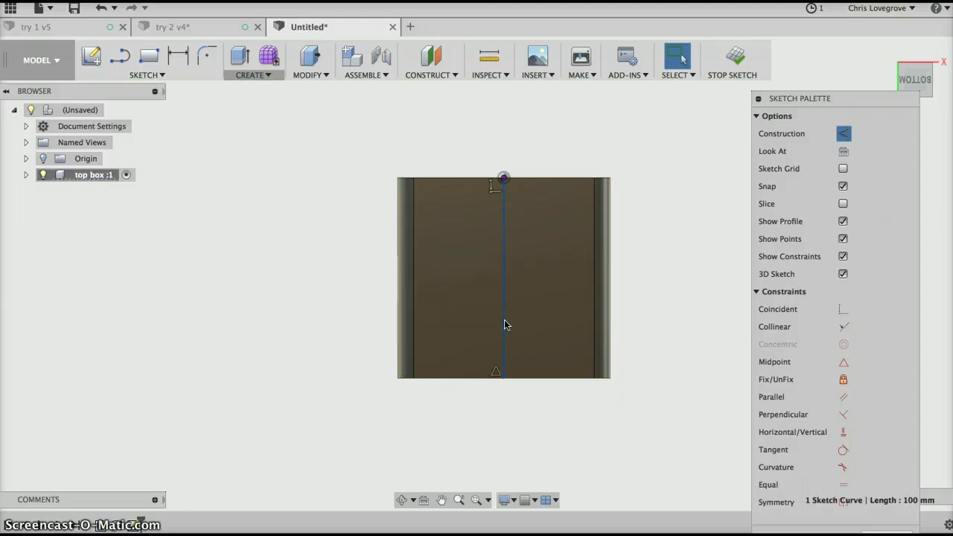
pyautogui.click(167, 76)
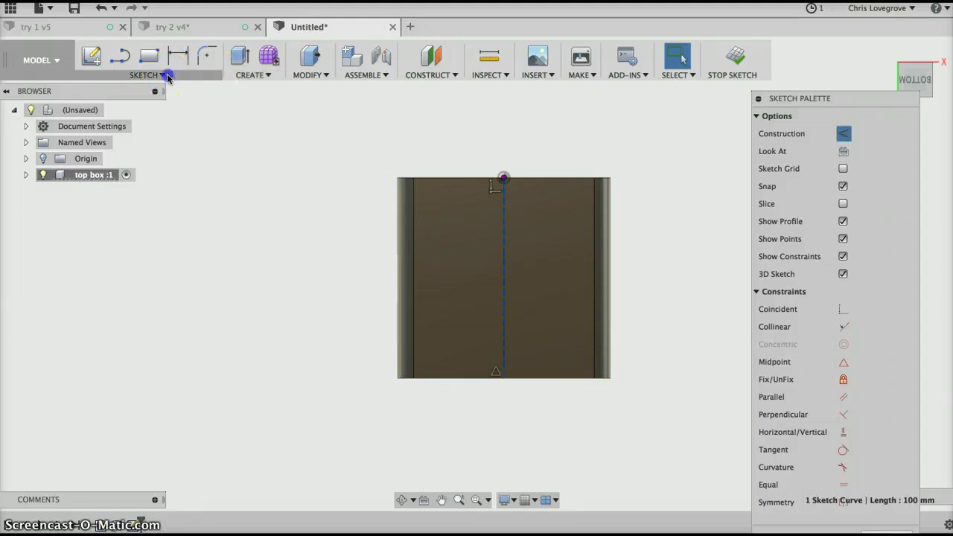
# - Draw an 8 mm circle right of the centreline as the first bolt hole
pyautogui.moveTo(165, 134)
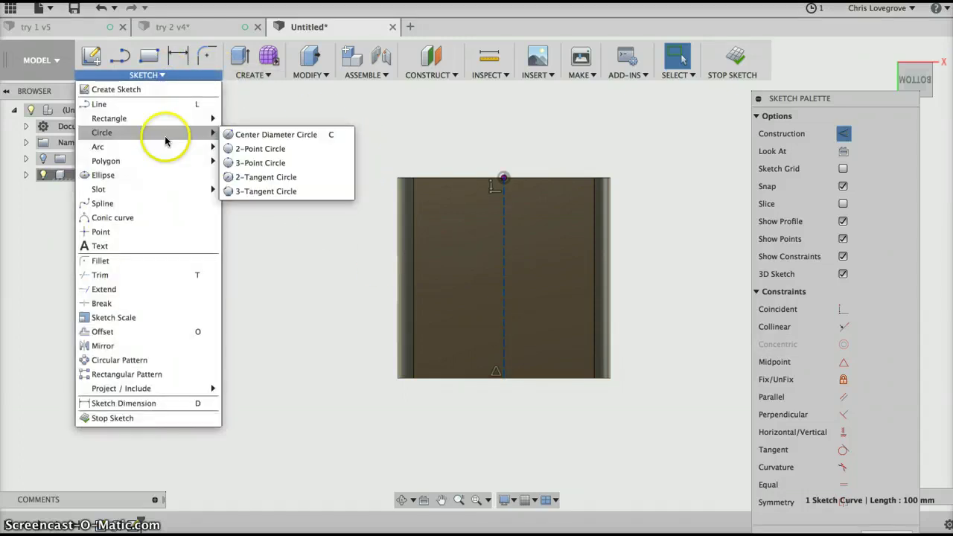
pyautogui.click(255, 135)
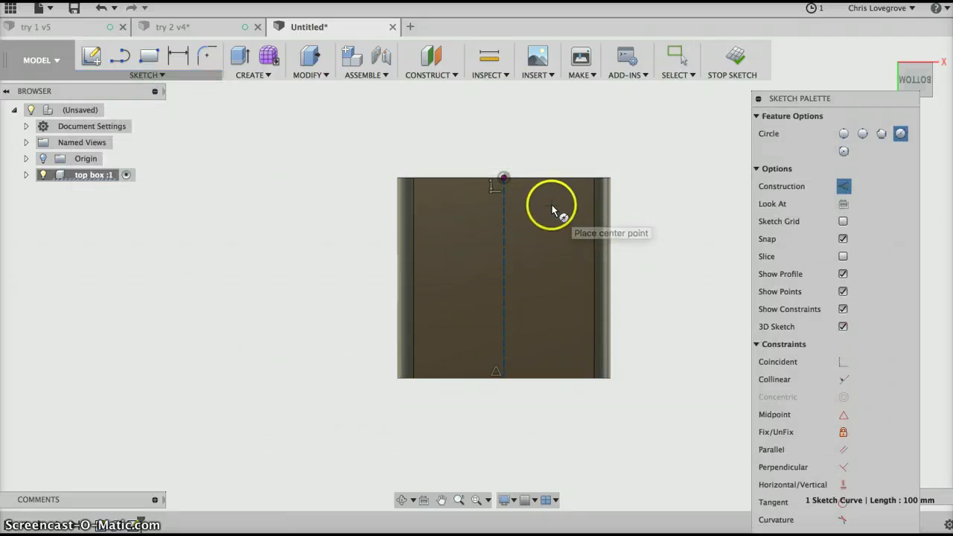
pyautogui.press('x')
pyautogui.click(552, 207)
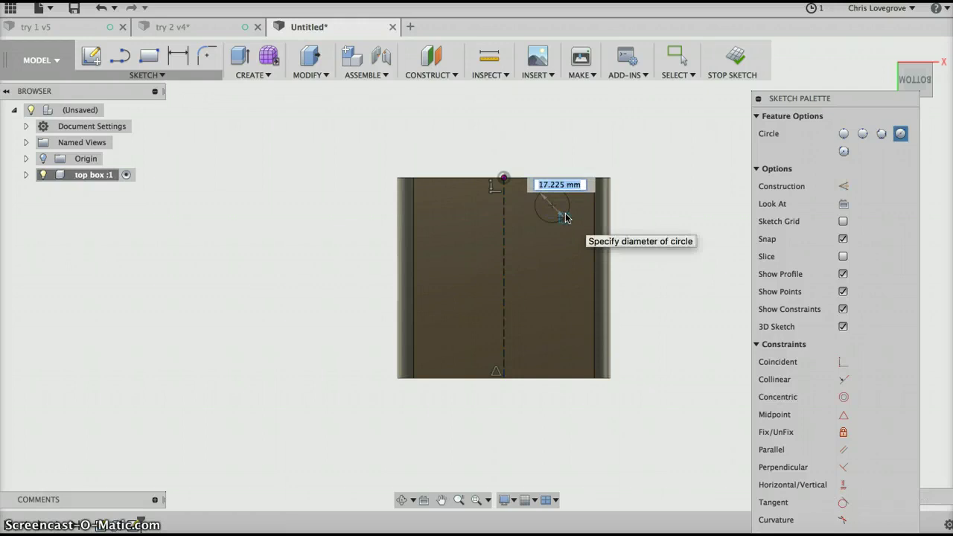
pyautogui.press('Tab')
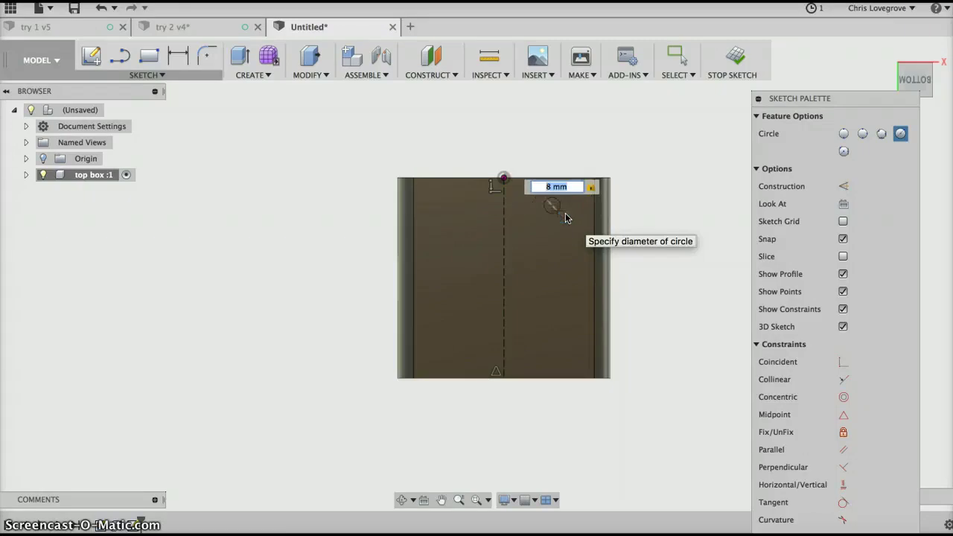
pyautogui.press('Return')
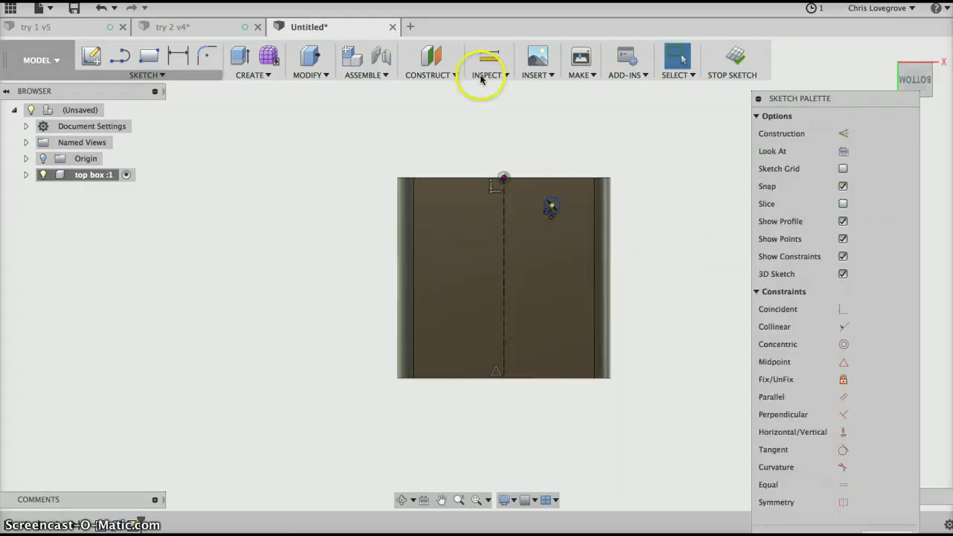
# - Dimension the hole centre 35 mm from the vertical centreline
pyautogui.click(186, 58)
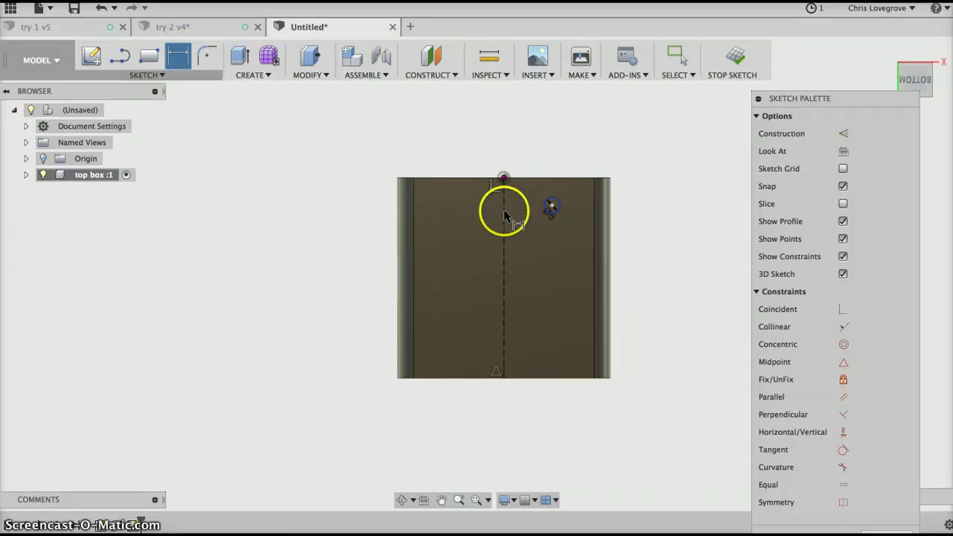
pyautogui.click(551, 208)
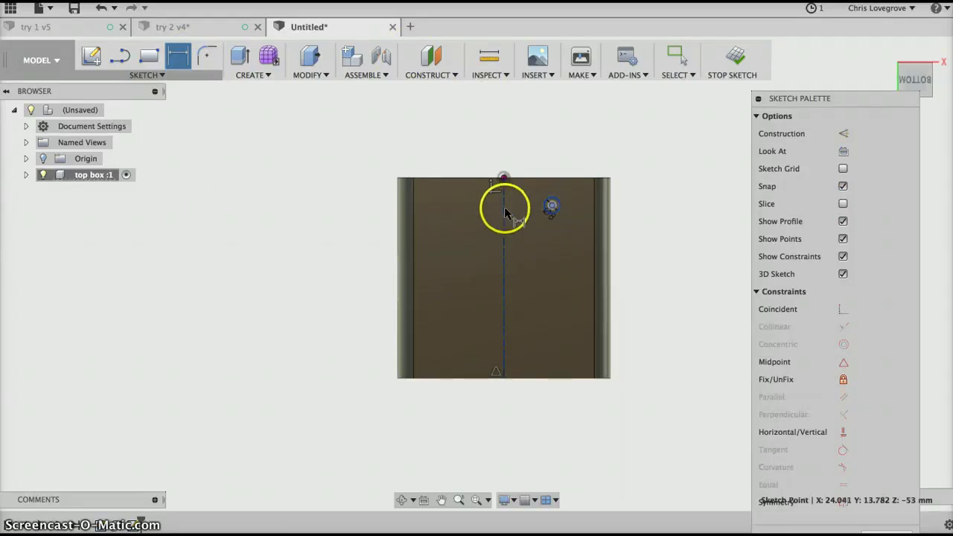
pyautogui.click(504, 208)
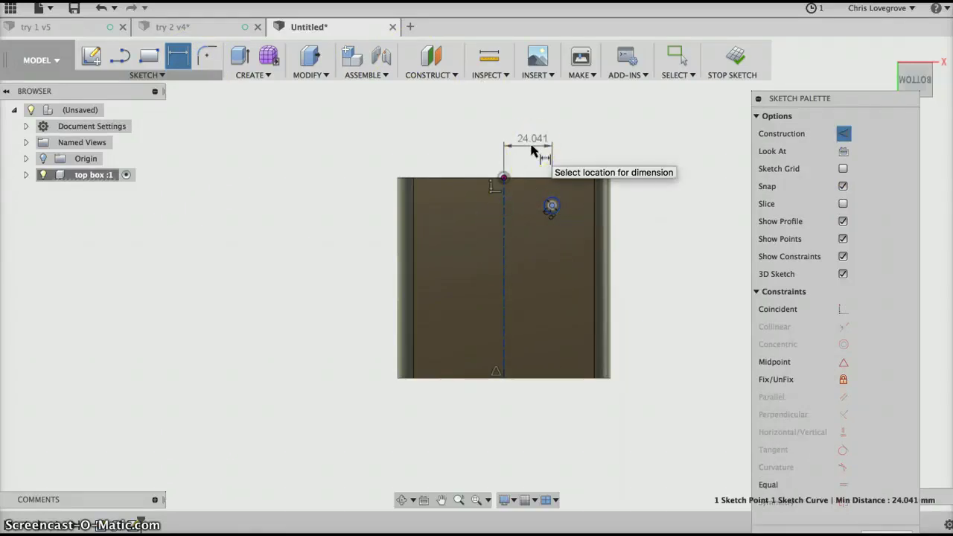
pyautogui.click(532, 145)
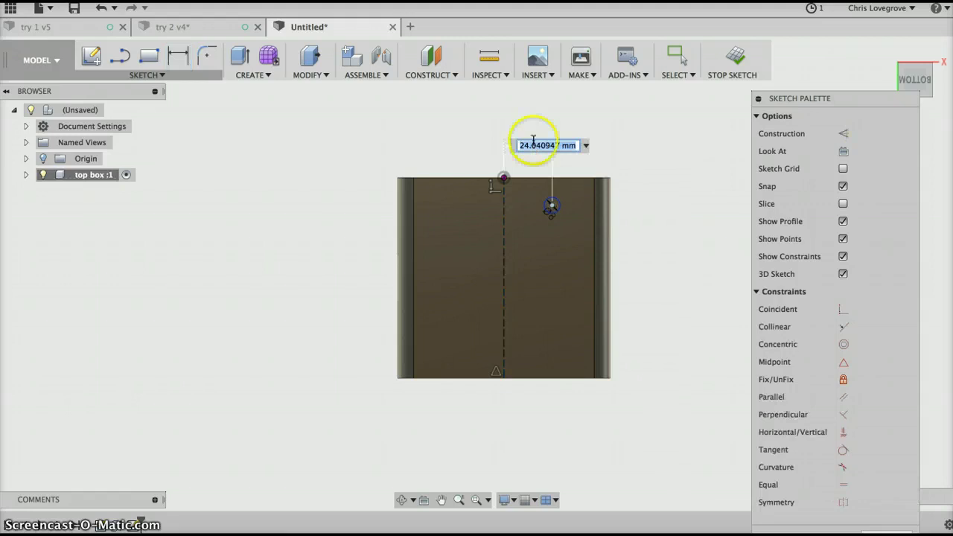
pyautogui.write('35')
pyautogui.press('Return')
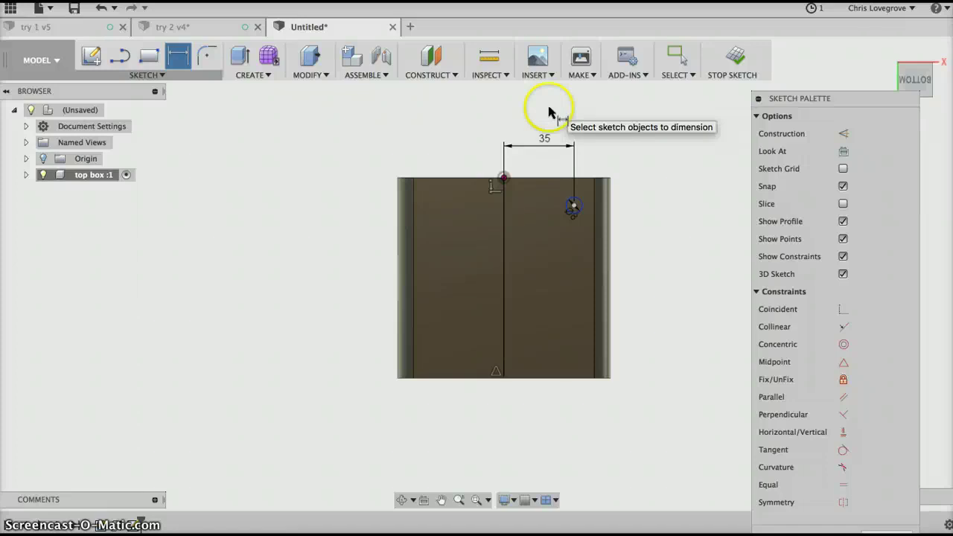
# - Dimension the hole centre 10 mm below the top edge
pyautogui.click(574, 208)
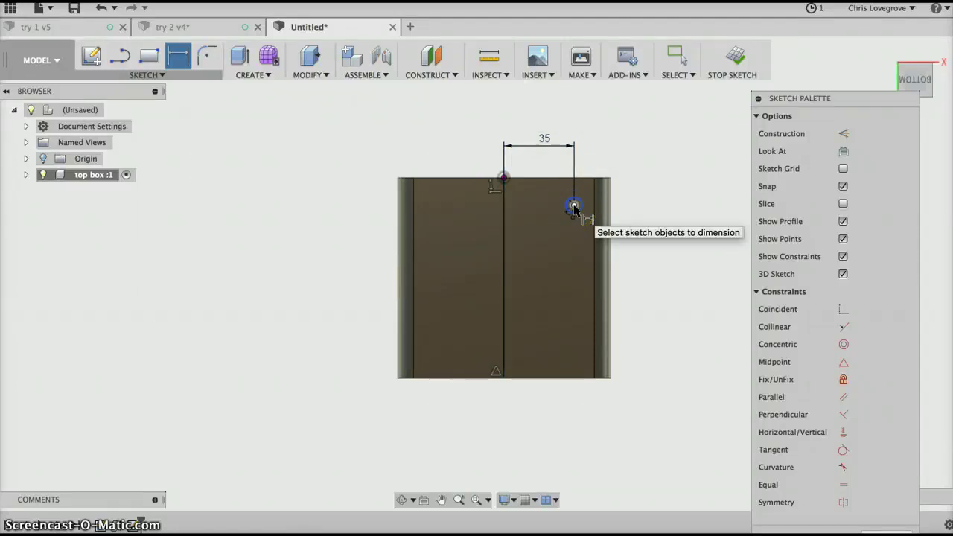
pyautogui.click(574, 207)
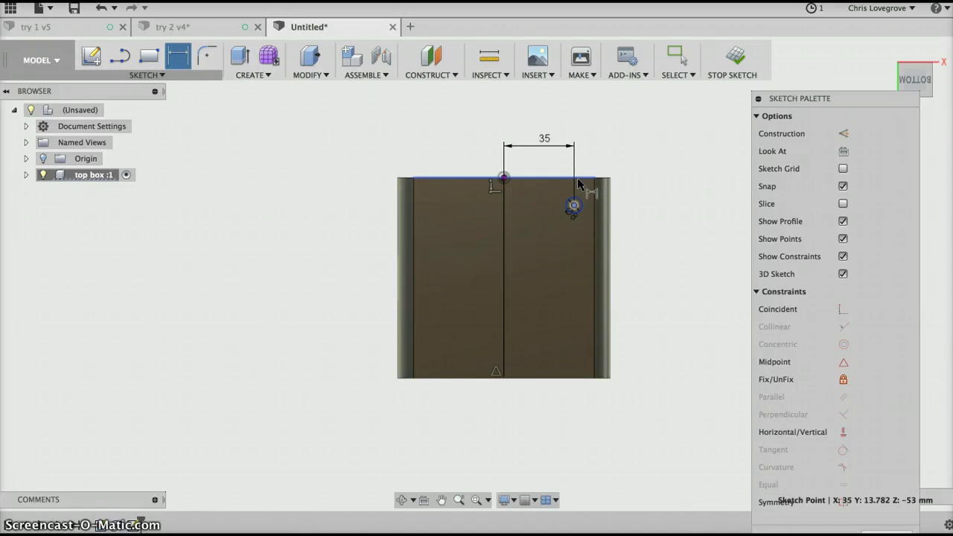
pyautogui.click(578, 179)
pyautogui.click(649, 191)
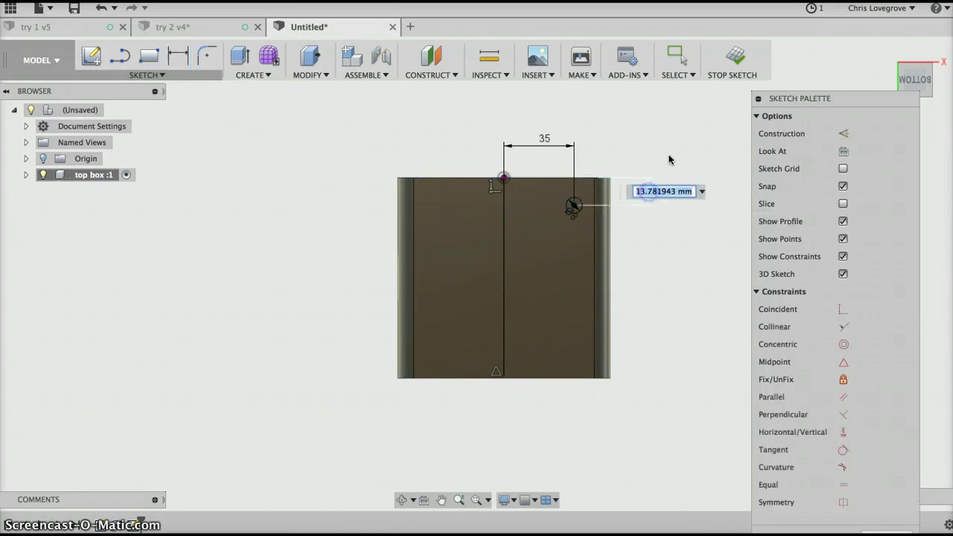
pyautogui.write('10')
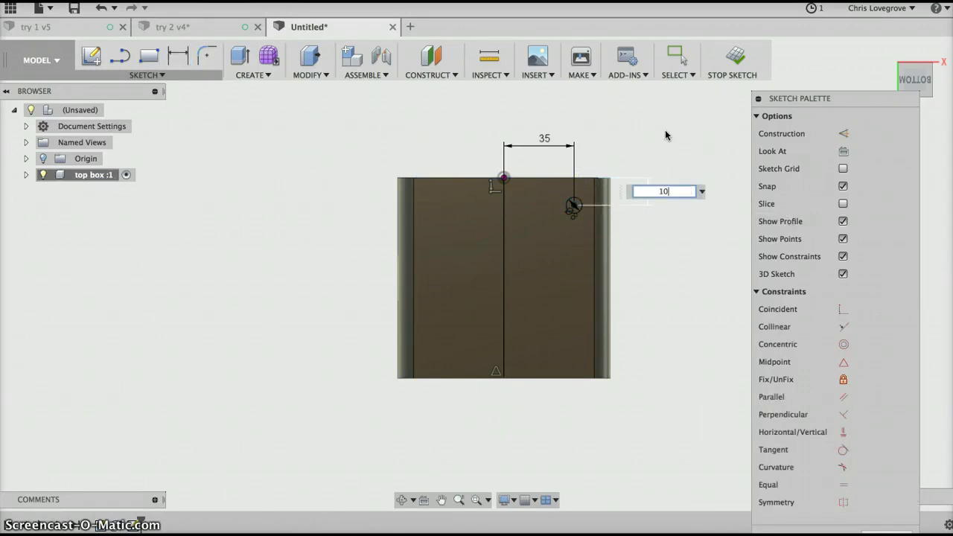
pyautogui.press('Return')
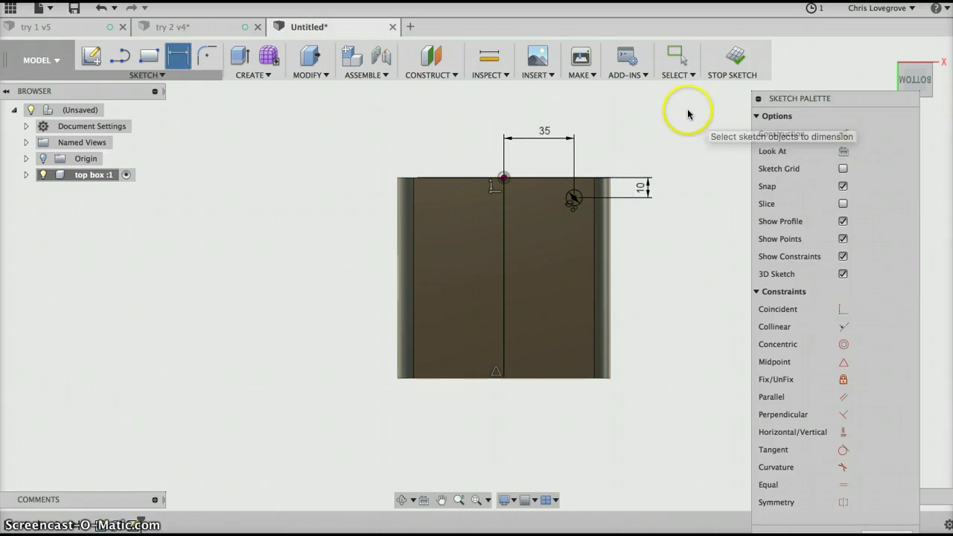
# - Mirror the 8 mm hole across the vertical construction centreline to create the top-left hole
pyautogui.click(153, 75)
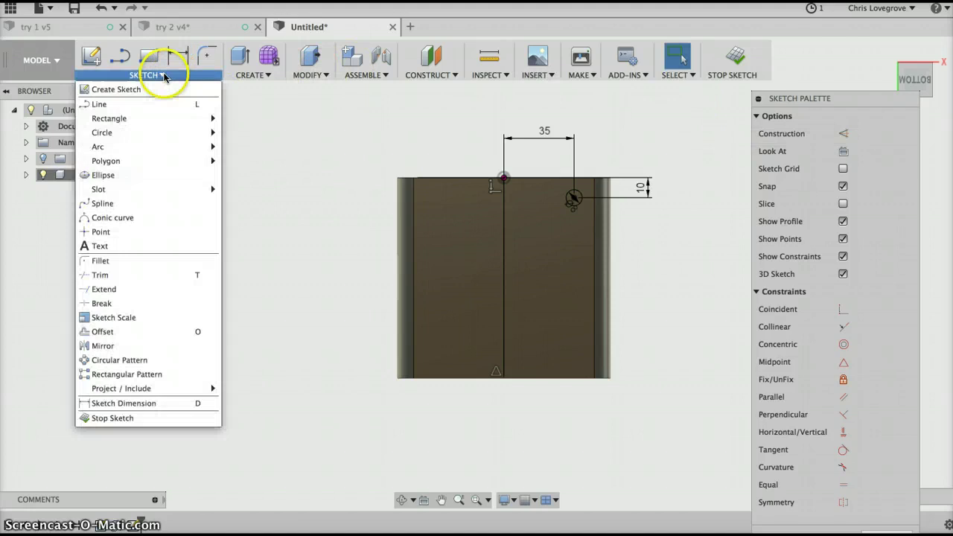
pyautogui.click(108, 346)
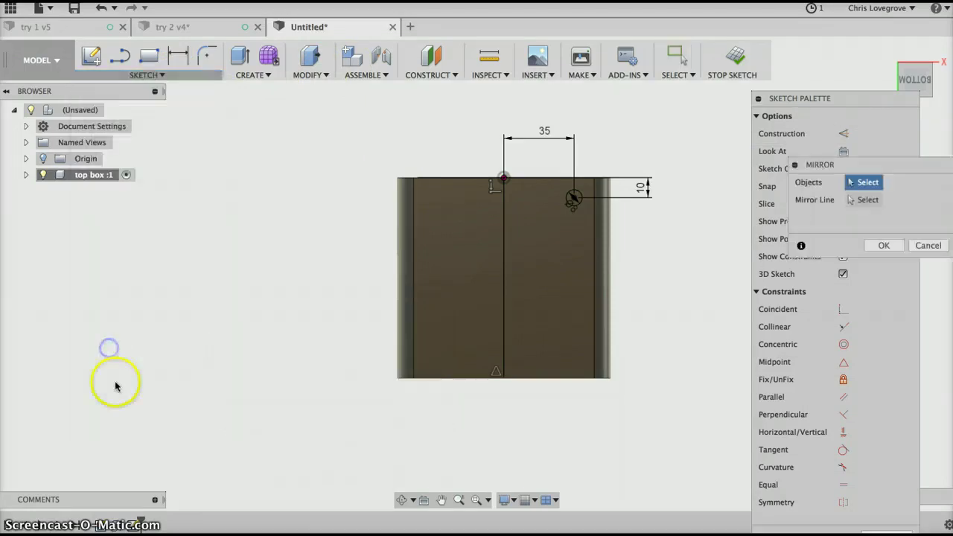
pyautogui.scroll(3, 575, 197)
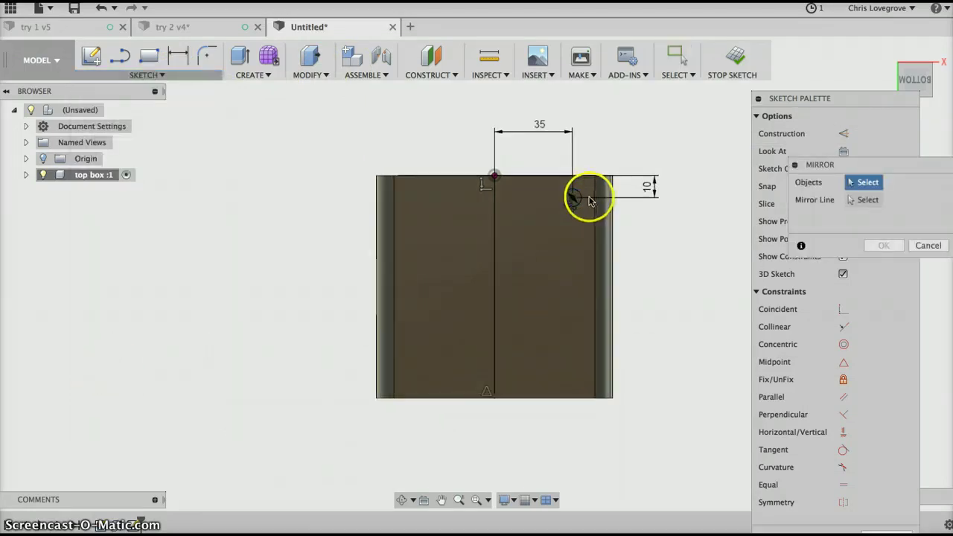
pyautogui.click(572, 196)
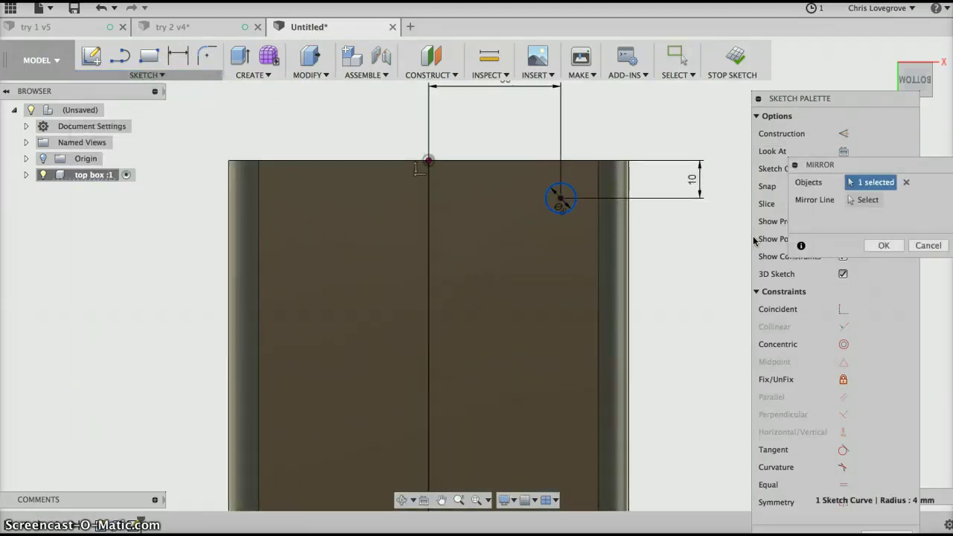
pyautogui.click(858, 201)
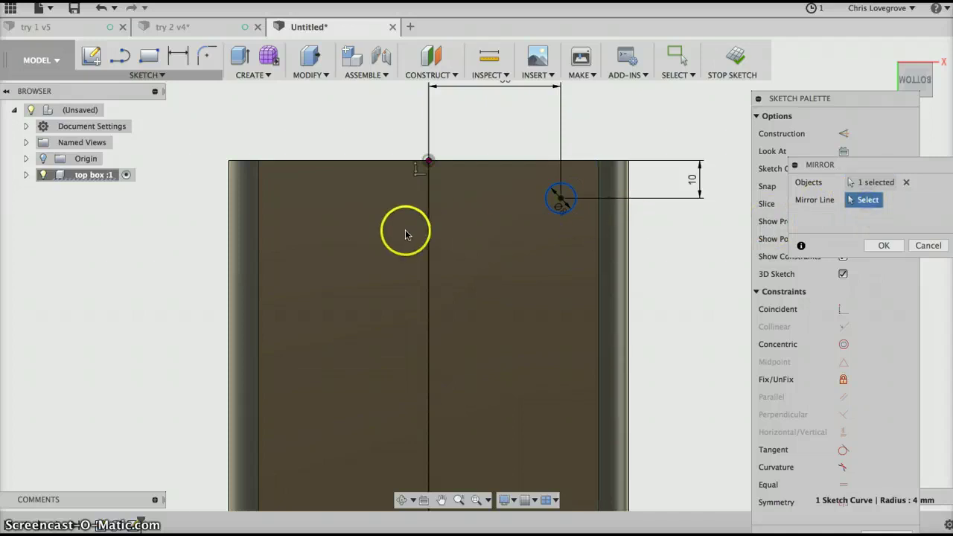
pyautogui.click(430, 226)
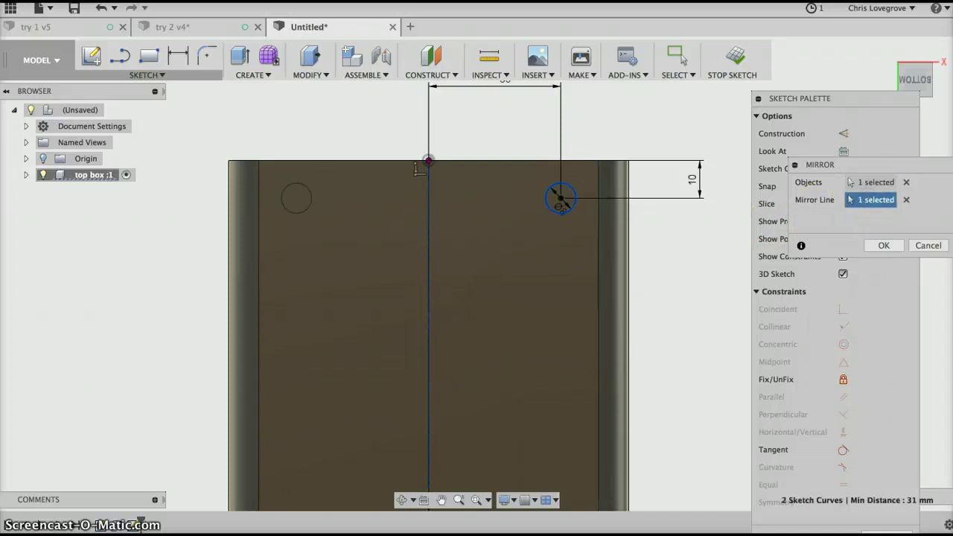
pyautogui.click(884, 245)
pyautogui.scroll(2, 688, 265)
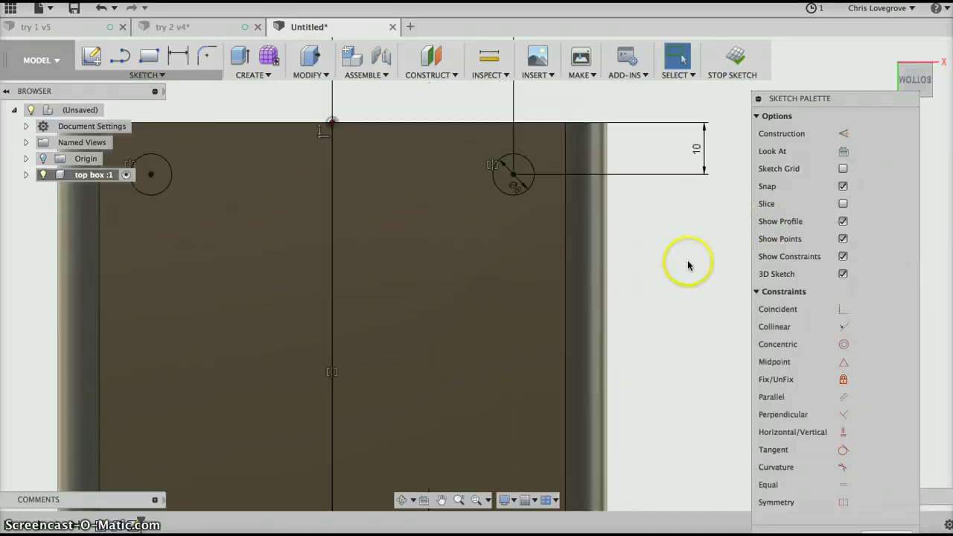
pyautogui.scroll(-3, 688, 265)
pyautogui.moveTo(688, 261); pyautogui.dragTo(625, 238, button='middle')
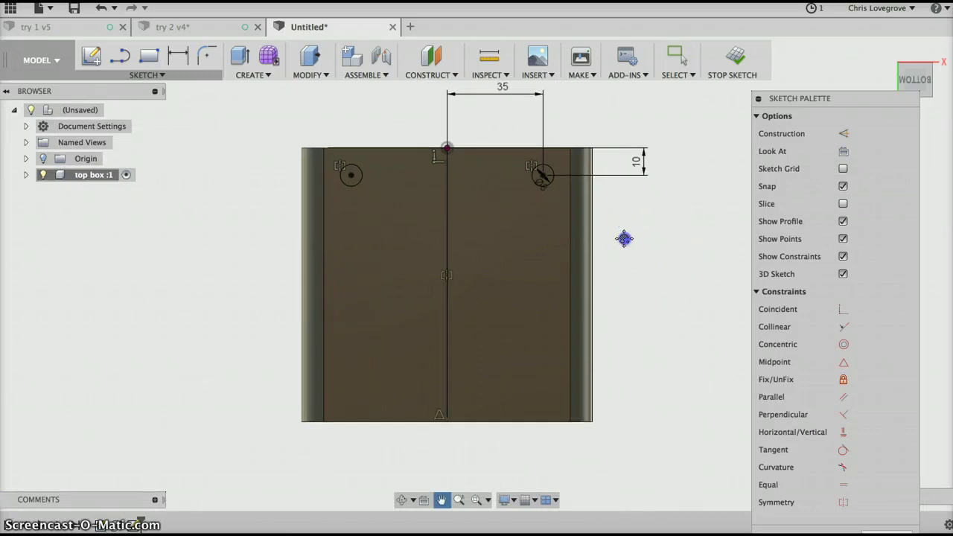
# - Draw a 30 mm horizontal construction line from the centreline at mid-height
pyautogui.click(123, 58)
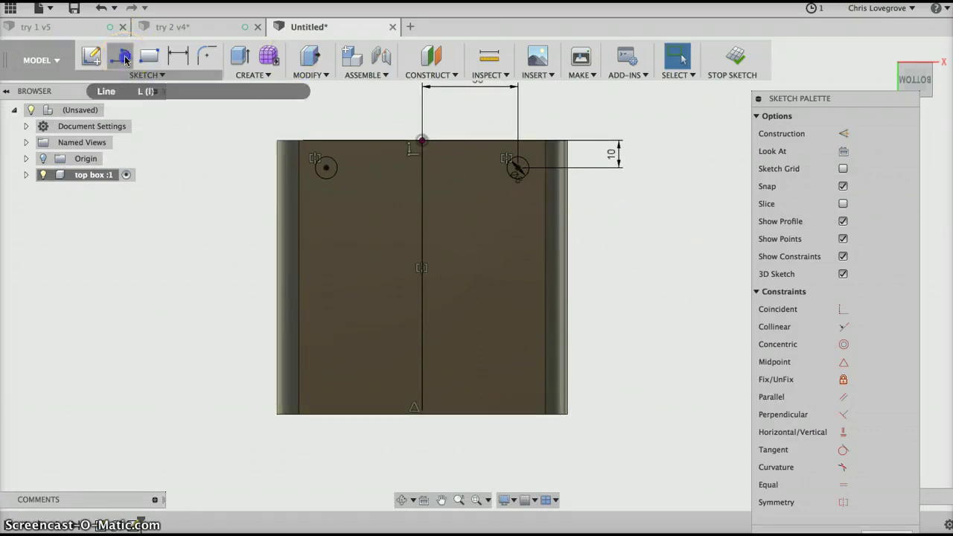
pyautogui.click(422, 279)
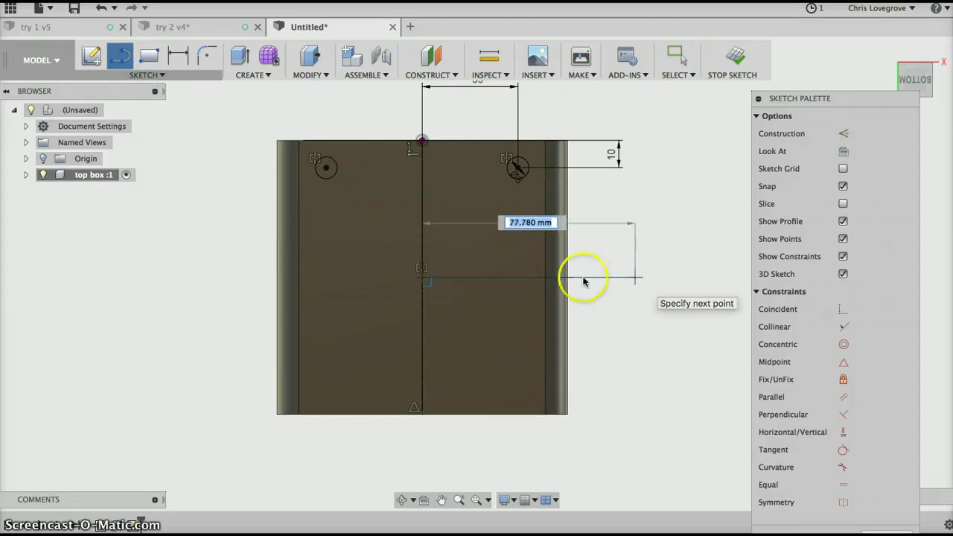
pyautogui.click(502, 279)
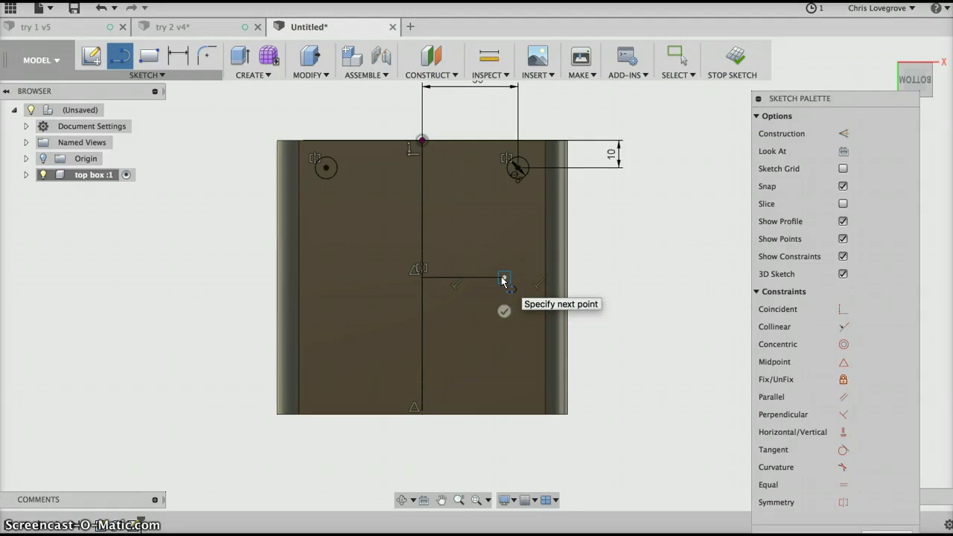
pyautogui.press('Escape')
pyautogui.click(426, 193)
pyautogui.click(491, 279)
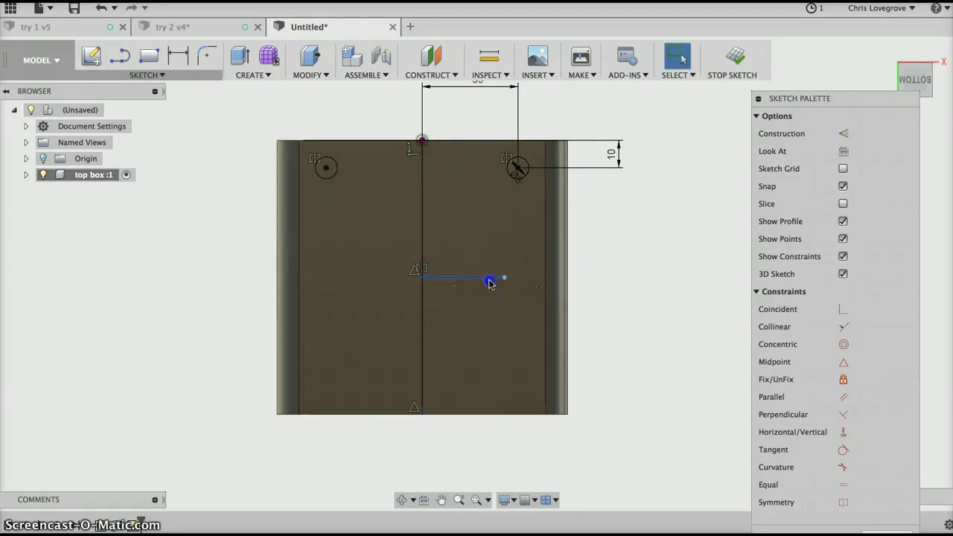
pyautogui.press('x')
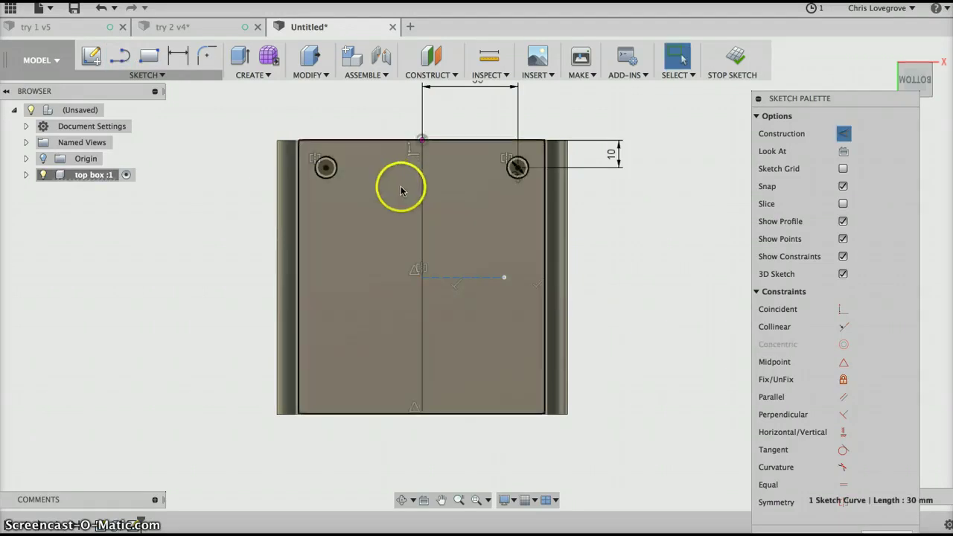
# - Mirror both top holes across the horizontal construction line to add two bottom holes
pyautogui.click(163, 74)
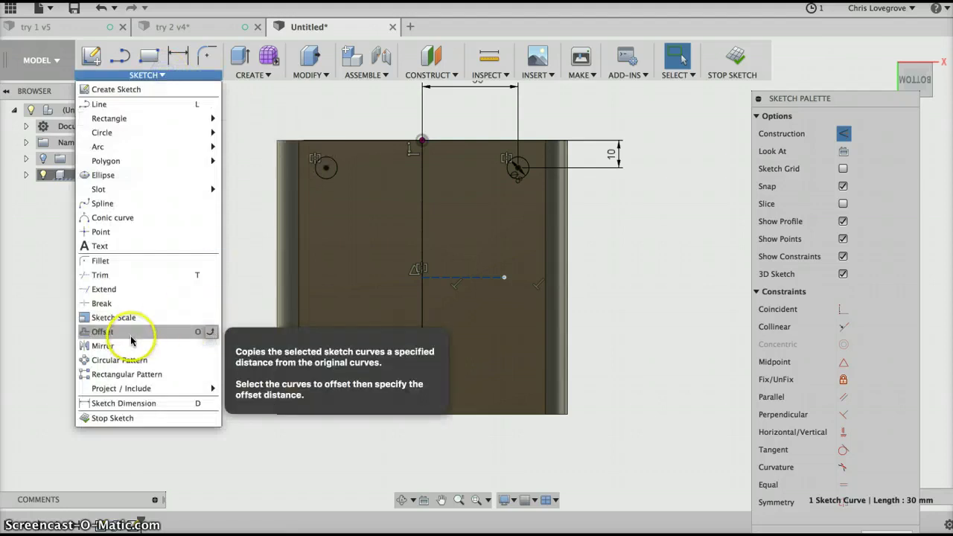
pyautogui.click(105, 346)
pyautogui.click(521, 172)
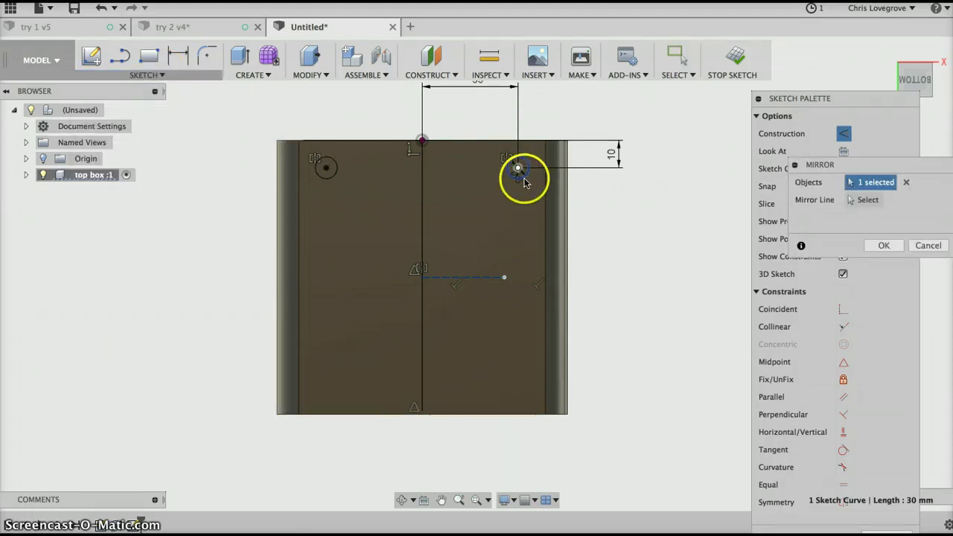
pyautogui.click(521, 176)
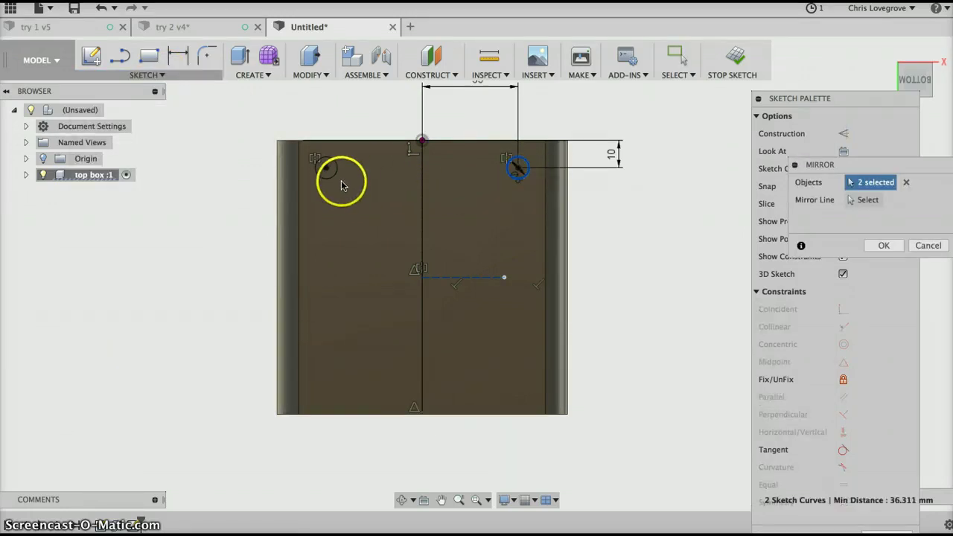
pyautogui.click(335, 179)
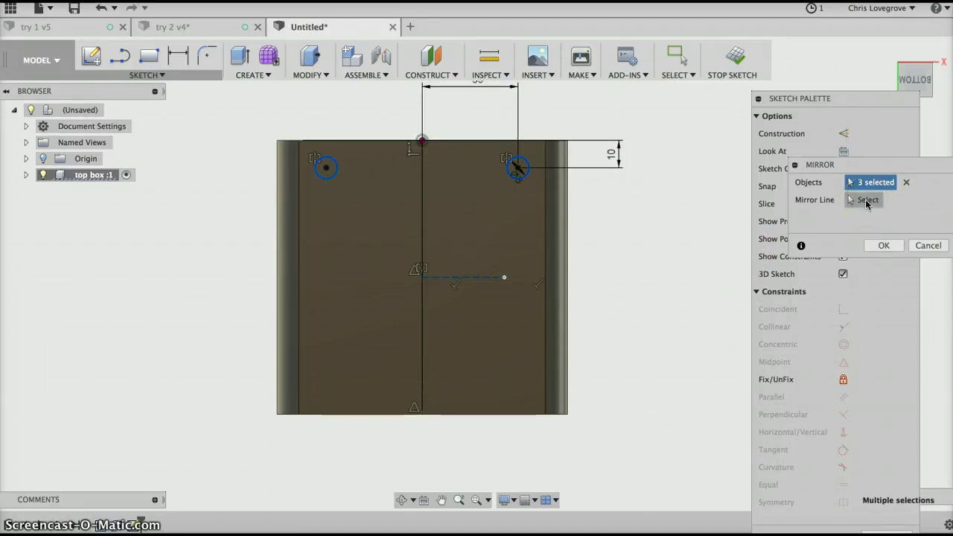
pyautogui.click(906, 181)
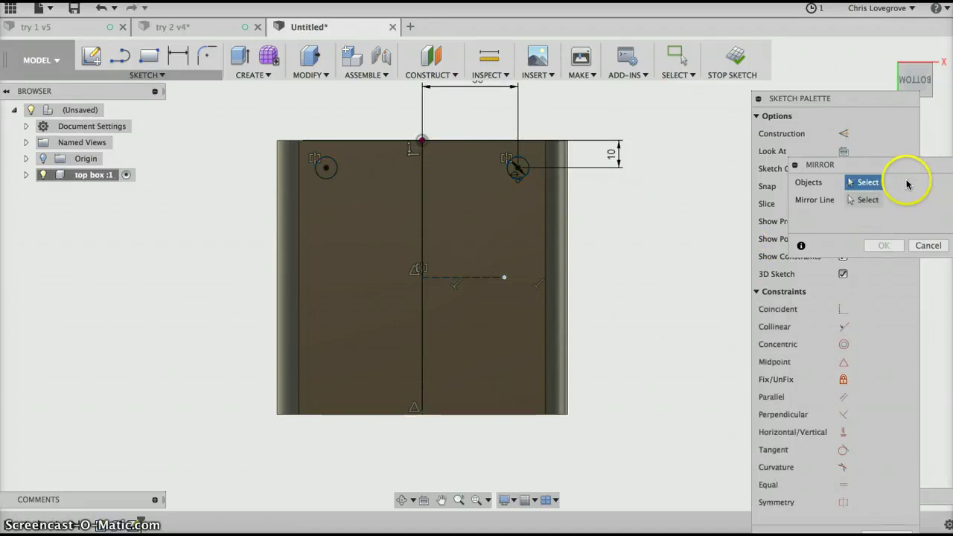
pyautogui.click(513, 184)
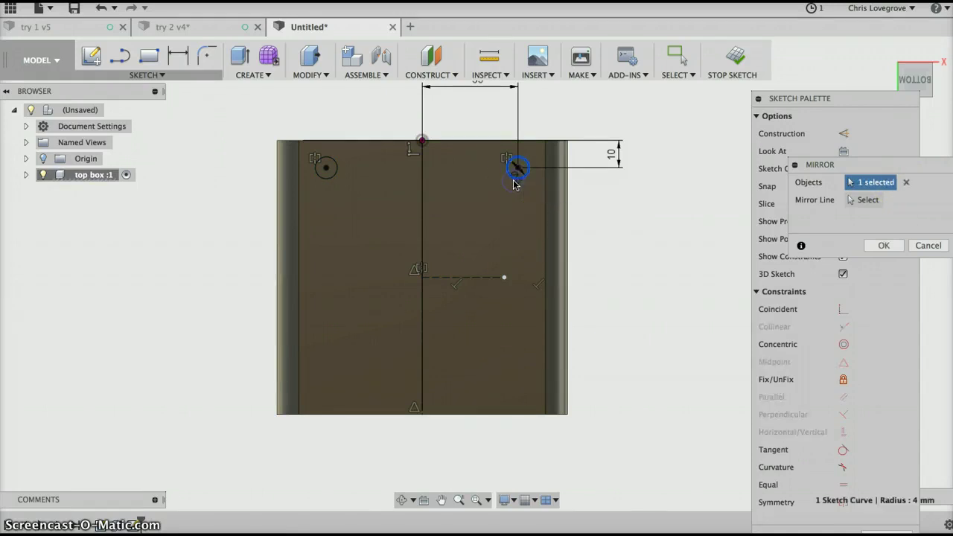
pyautogui.click(333, 179)
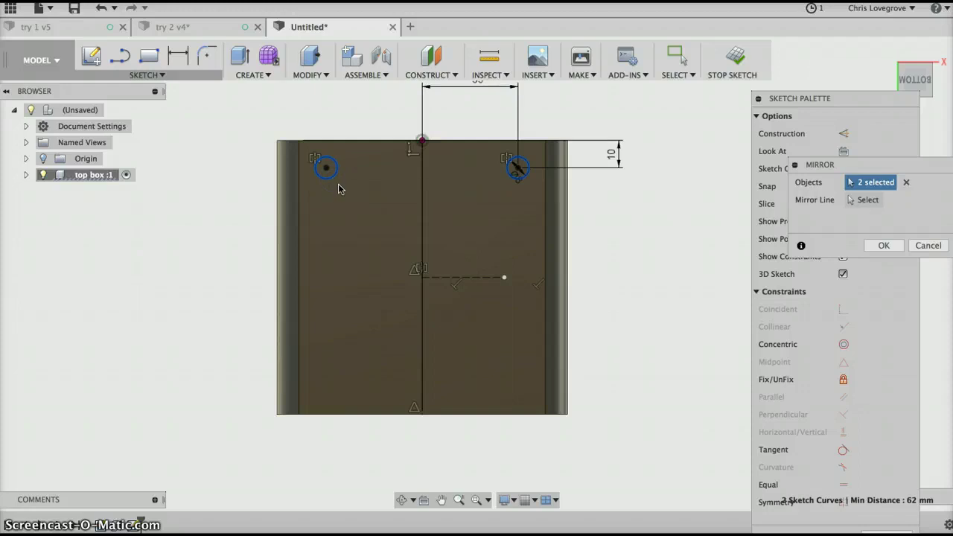
pyautogui.click(875, 200)
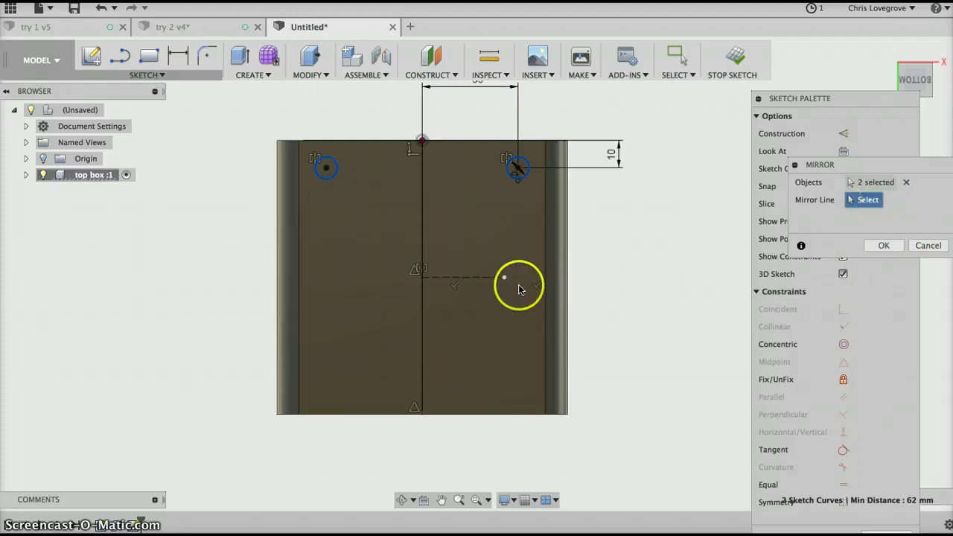
pyautogui.click(492, 279)
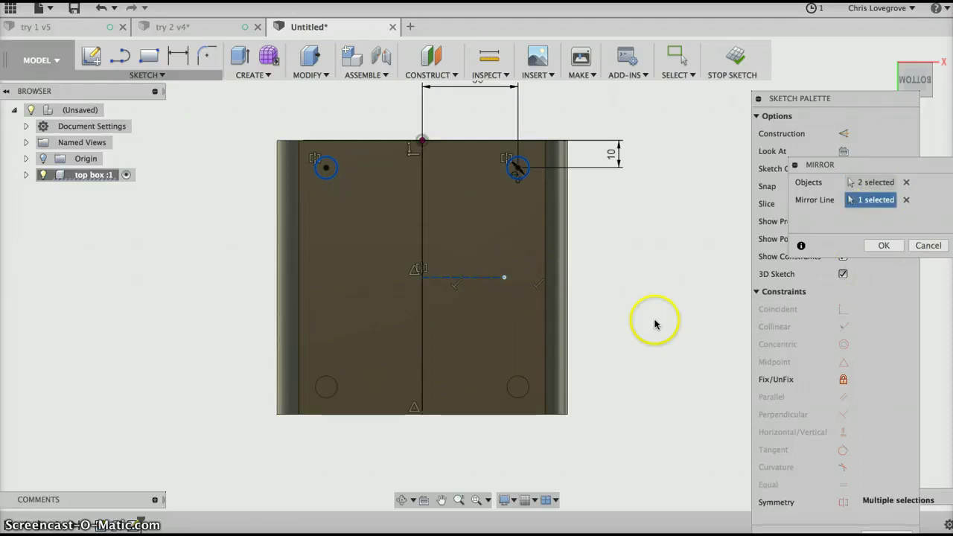
pyautogui.click(884, 248)
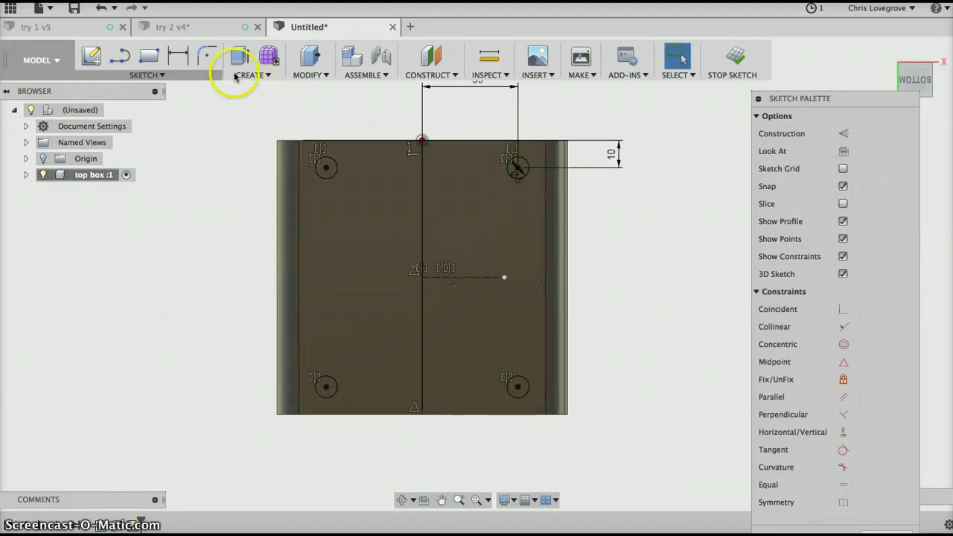
pyautogui.click(179, 57)
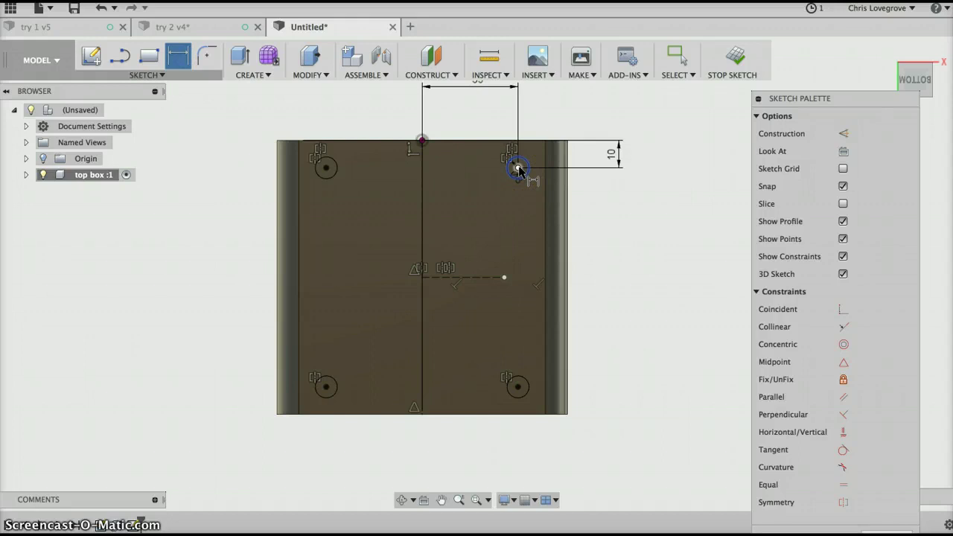
pyautogui.press('Escape')
pyautogui.click(490, 56)
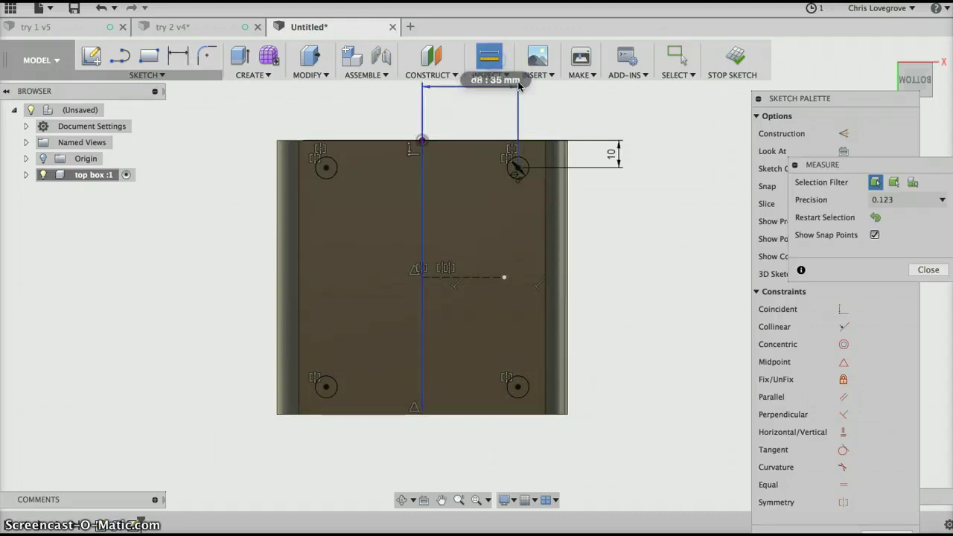
pyautogui.click(521, 167)
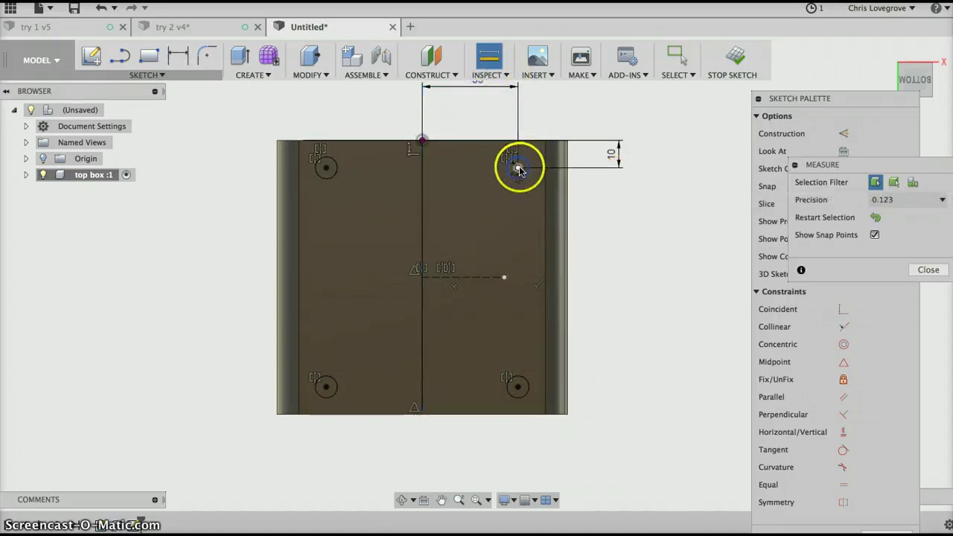
pyautogui.click(519, 387)
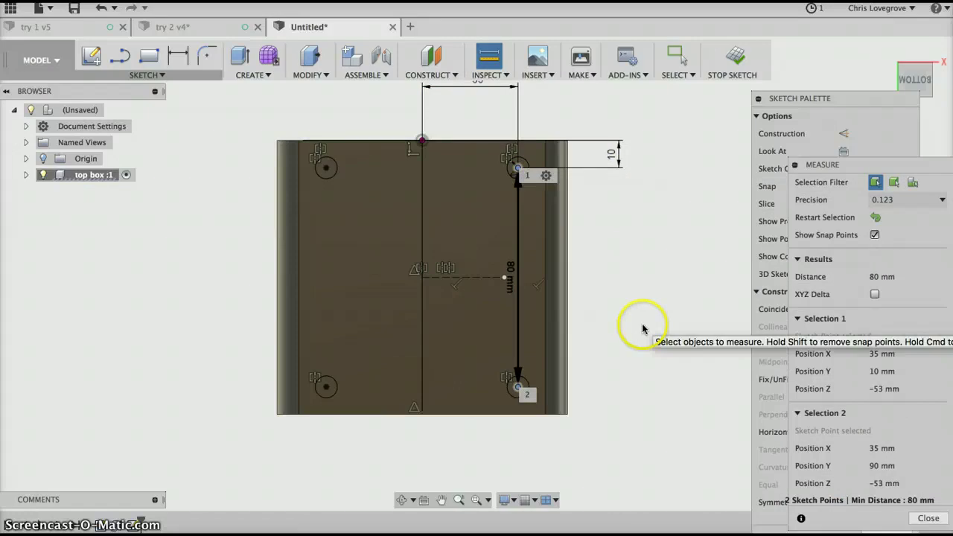
pyautogui.press('Escape')
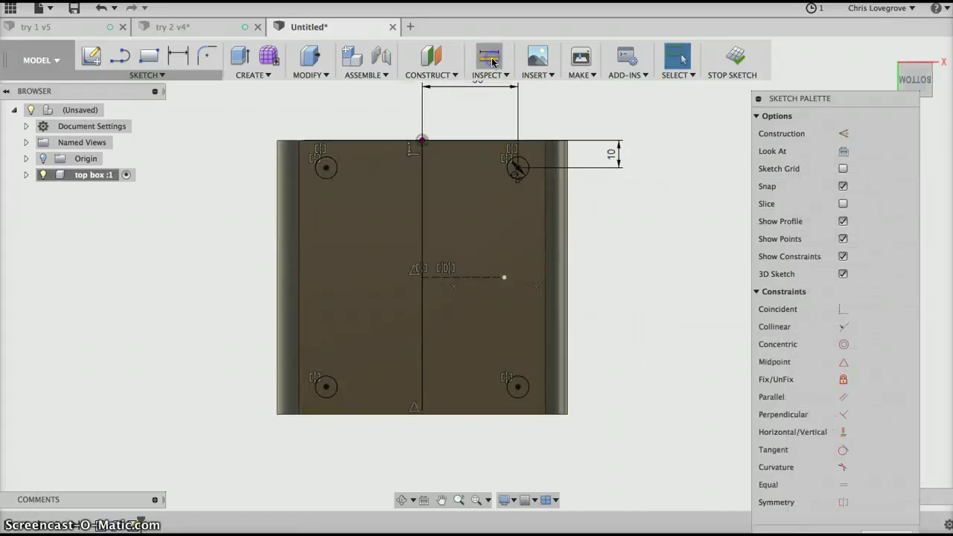
pyautogui.click(491, 60)
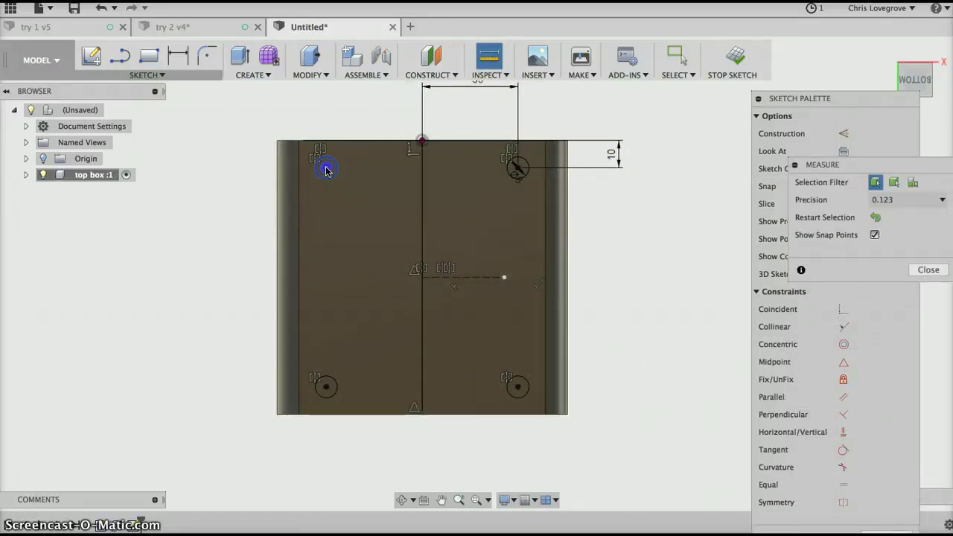
pyautogui.click(325, 169)
pyautogui.click(517, 166)
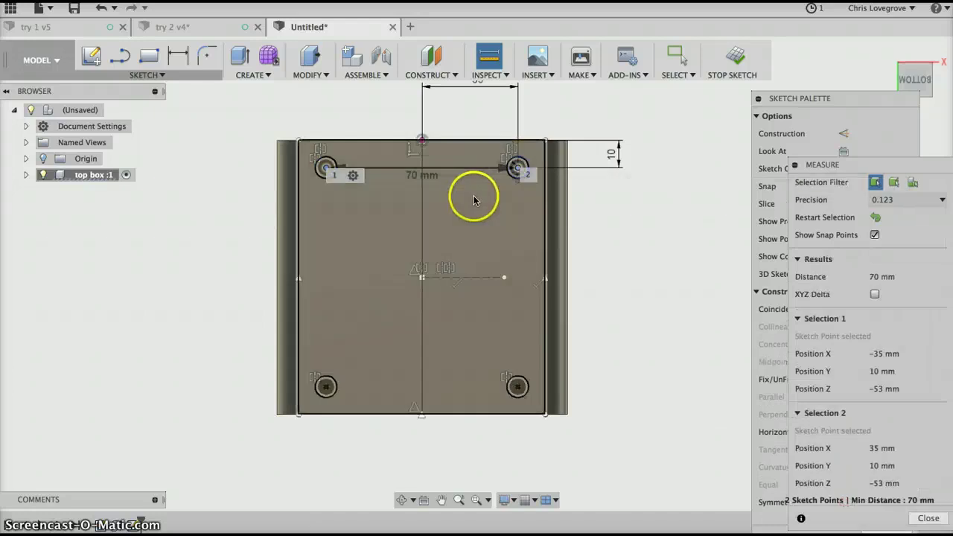
pyautogui.press('Escape')
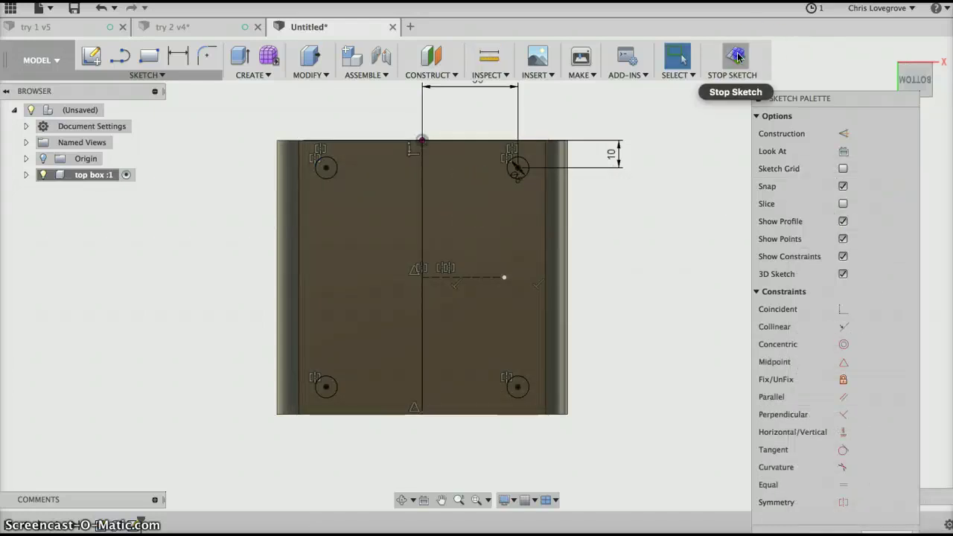
# - Finish the sketch and select the four hole profiles for a Press Pull
pyautogui.click(737, 58)
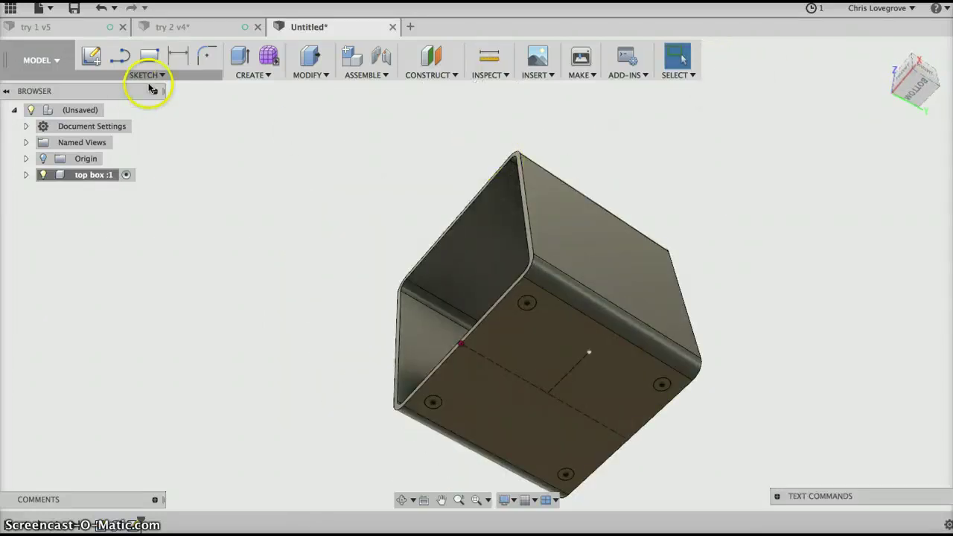
pyautogui.click(298, 76)
pyautogui.click(313, 90)
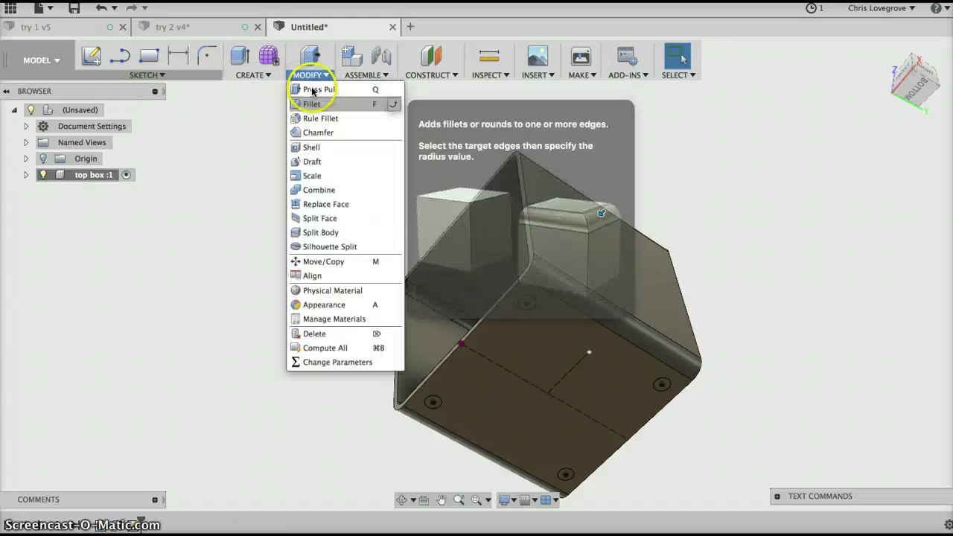
pyautogui.click(663, 387)
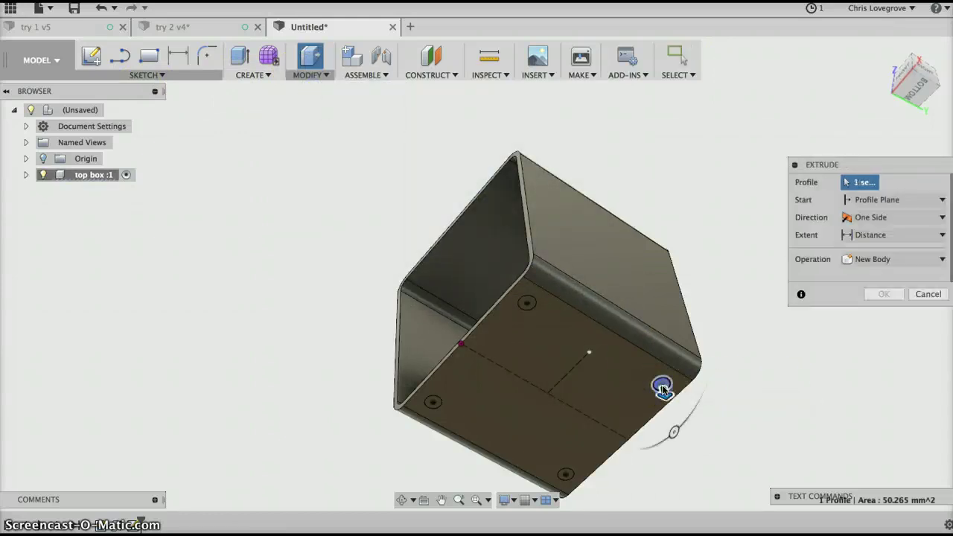
pyautogui.click(527, 304)
pyautogui.click(434, 403)
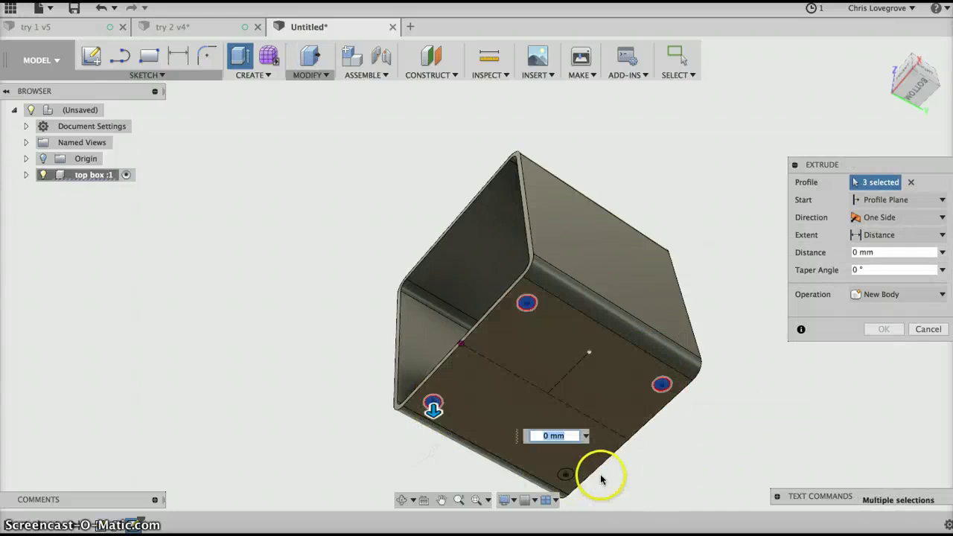
pyautogui.click(566, 475)
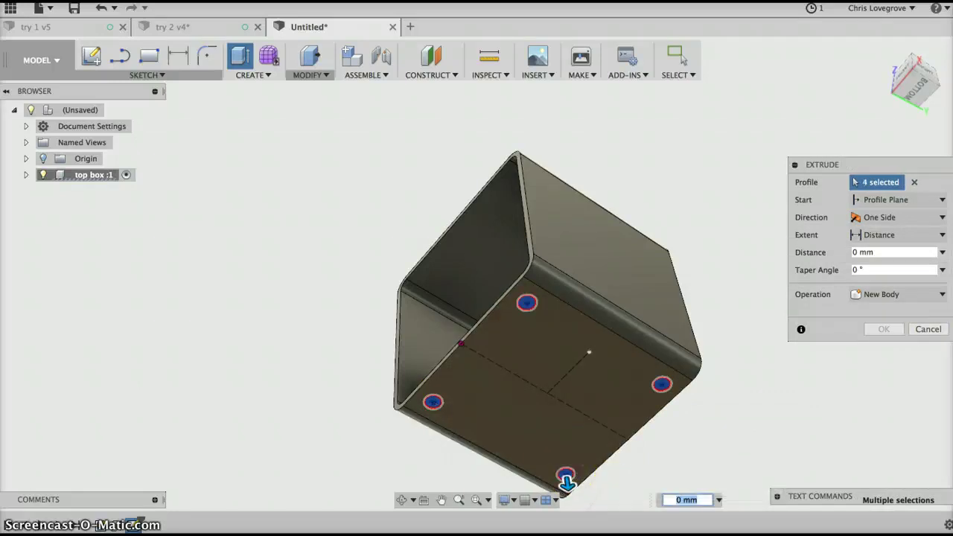
# - Set the extent To Object at the inner bottom face and apply the cut
pyautogui.click(944, 237)
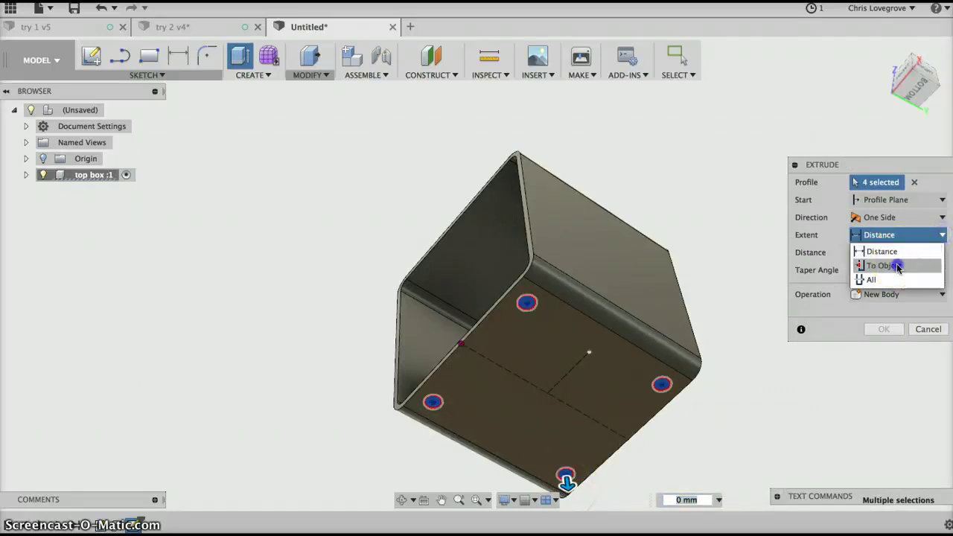
pyautogui.click(873, 266)
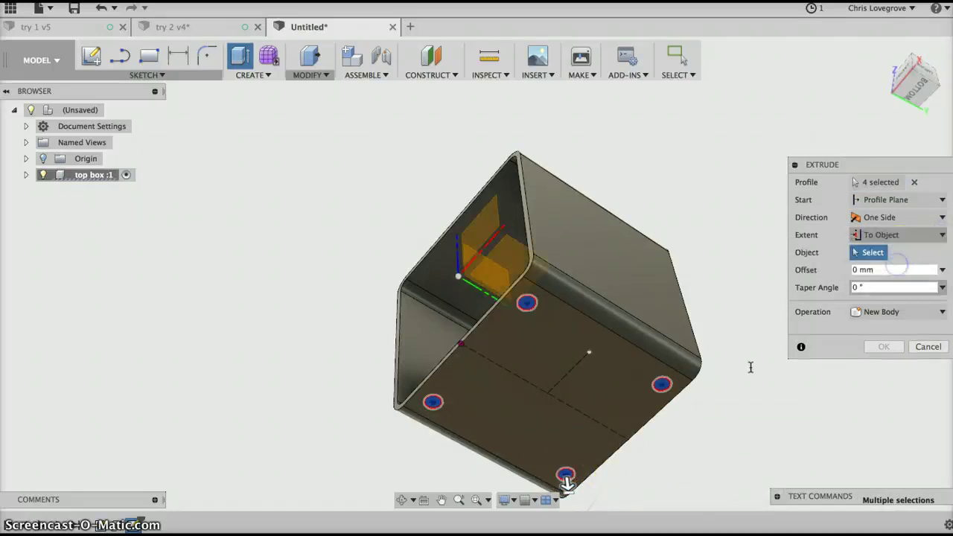
pyautogui.click(403, 504)
pyautogui.moveTo(477, 366); pyautogui.dragTo(554, 333)
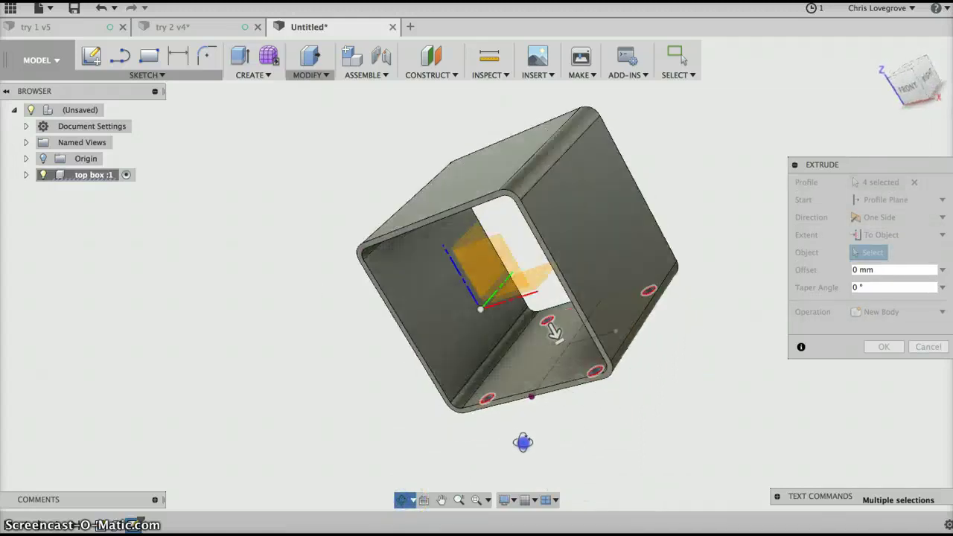
pyautogui.press('Escape')
pyautogui.click(522, 350)
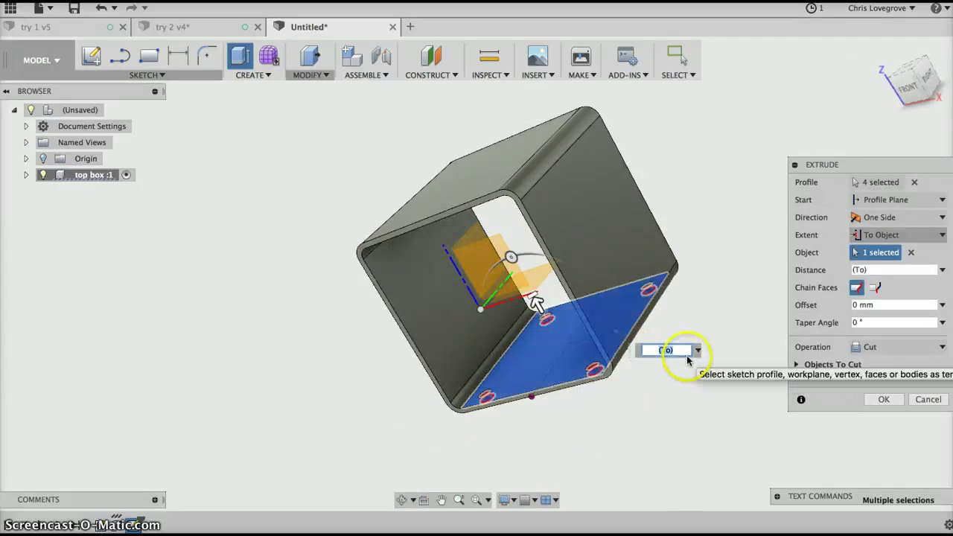
pyautogui.click(876, 288)
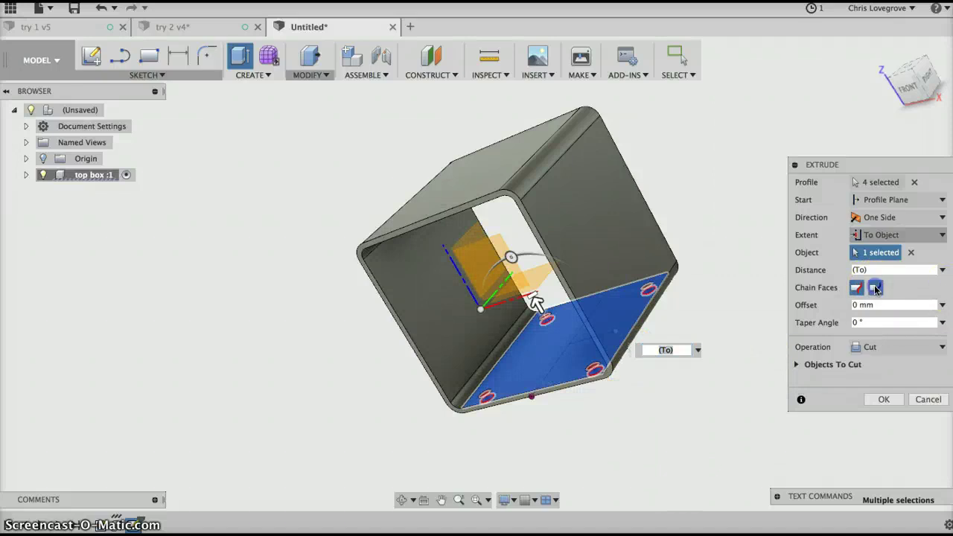
pyautogui.click(883, 399)
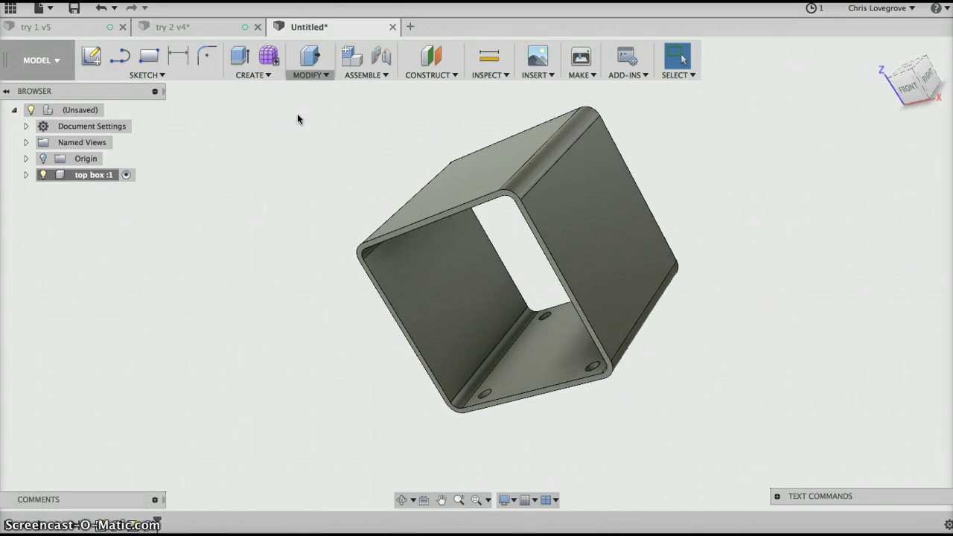
# - Save the design as 'top box' in the team member's personal folder under master > Trailer Mover > Teams
pyautogui.click(74, 9)
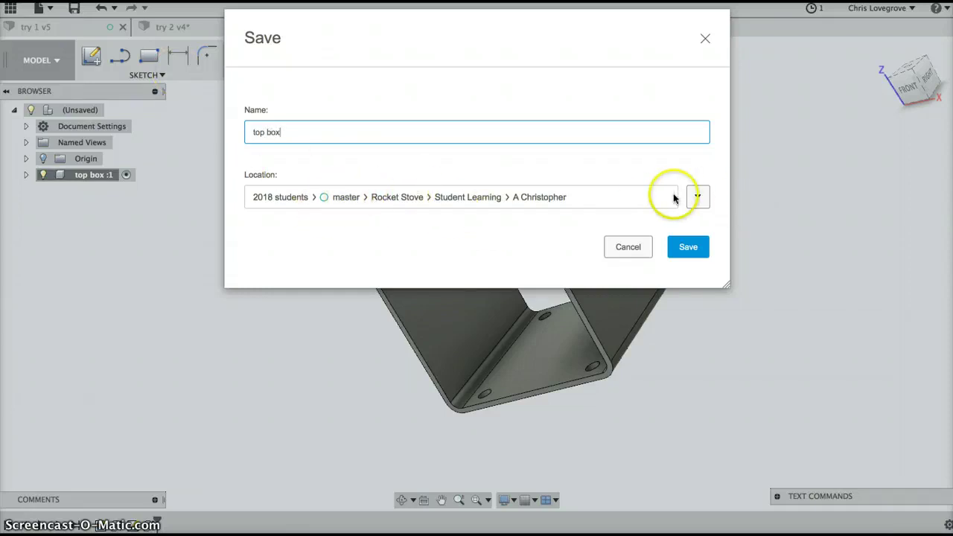
pyautogui.click(699, 196)
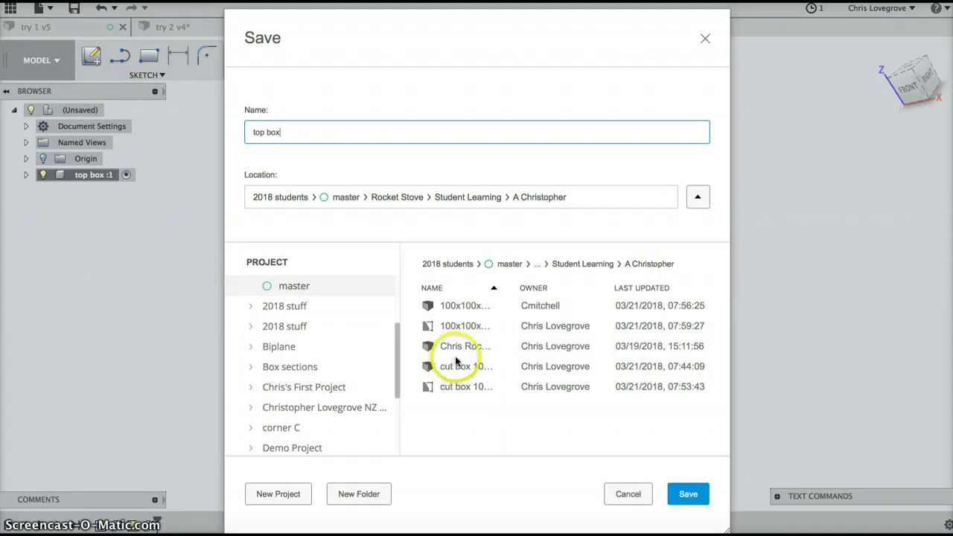
pyautogui.moveTo(399, 363)
pyautogui.mouseDown()
pyautogui.moveTo(398, 412)
pyautogui.moveTo(393, 362)
pyautogui.mouseUp()
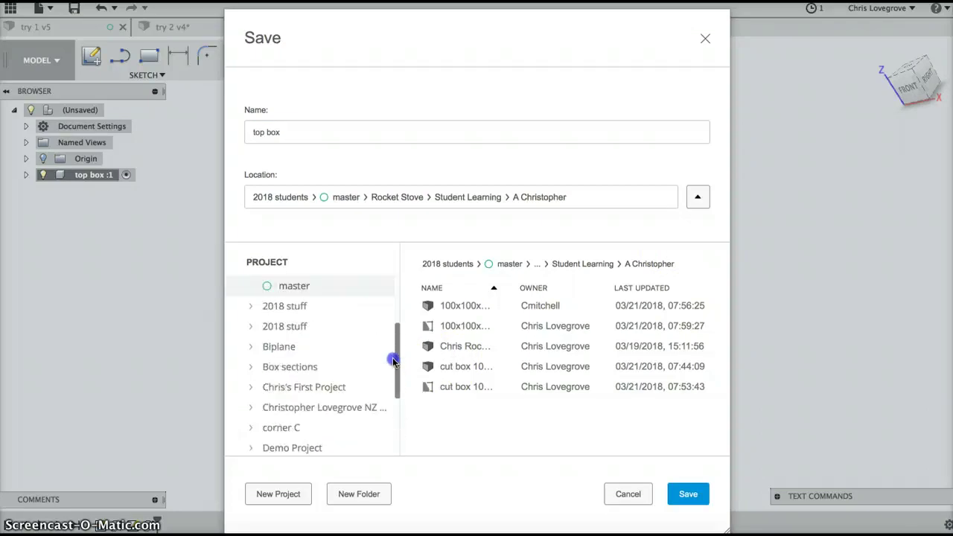
pyautogui.click(509, 265)
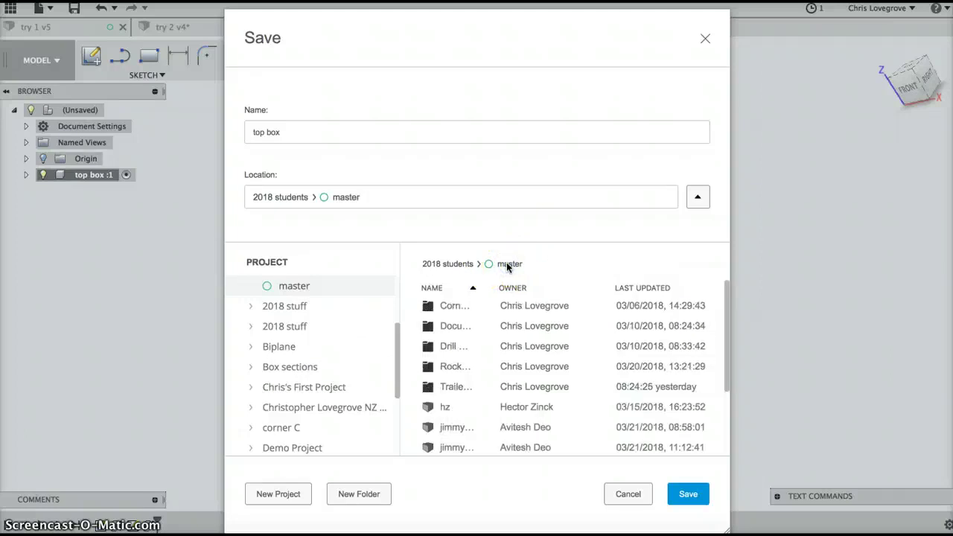
pyautogui.doubleClick(455, 388)
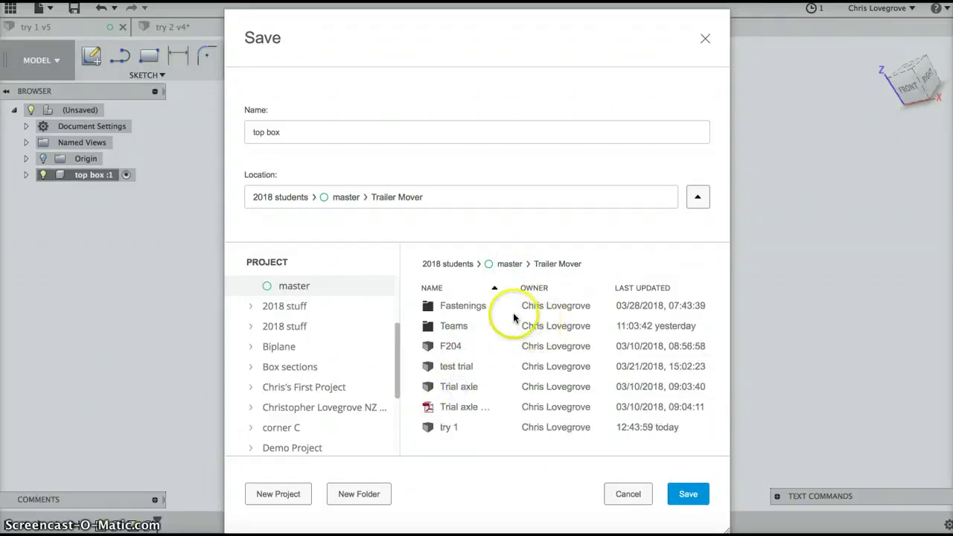
pyautogui.doubleClick(455, 326)
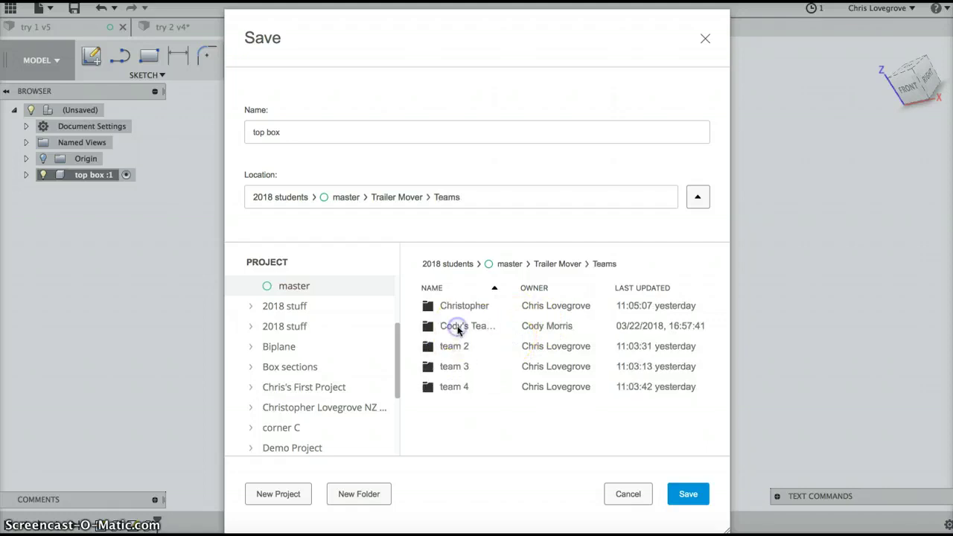
pyautogui.doubleClick(465, 306)
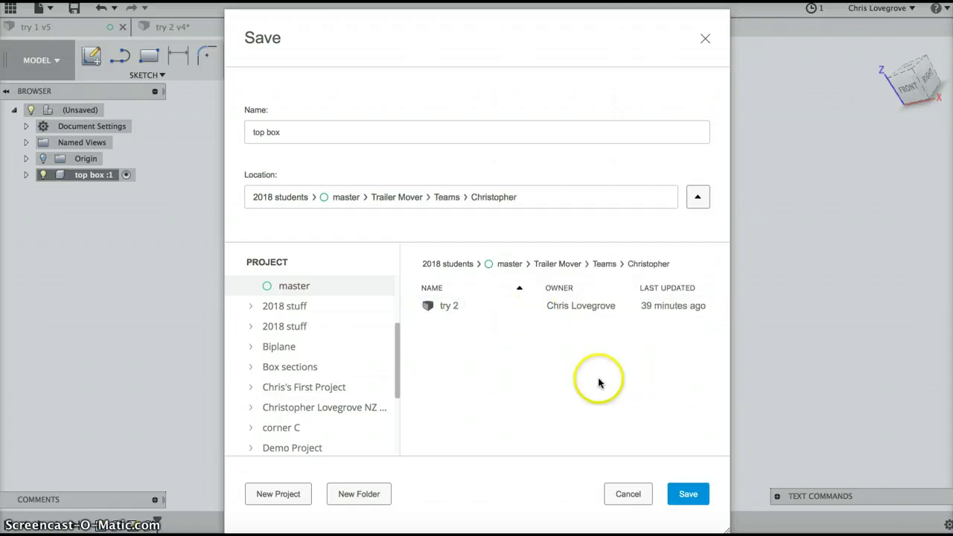
pyautogui.click(690, 494)
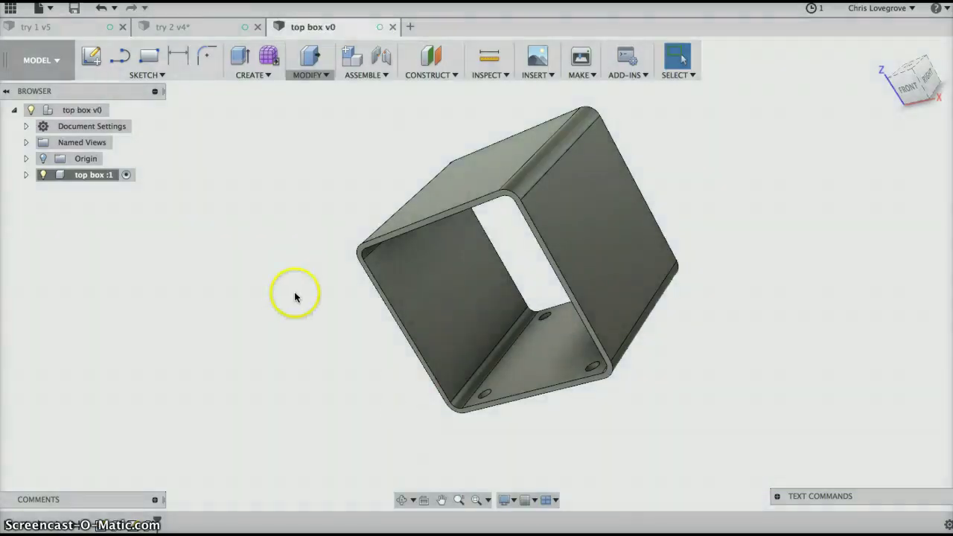
# - Close top box and bring up its actions from Trailer Mover > Teams > personal folder in the Data Panel
pyautogui.click(393, 27)
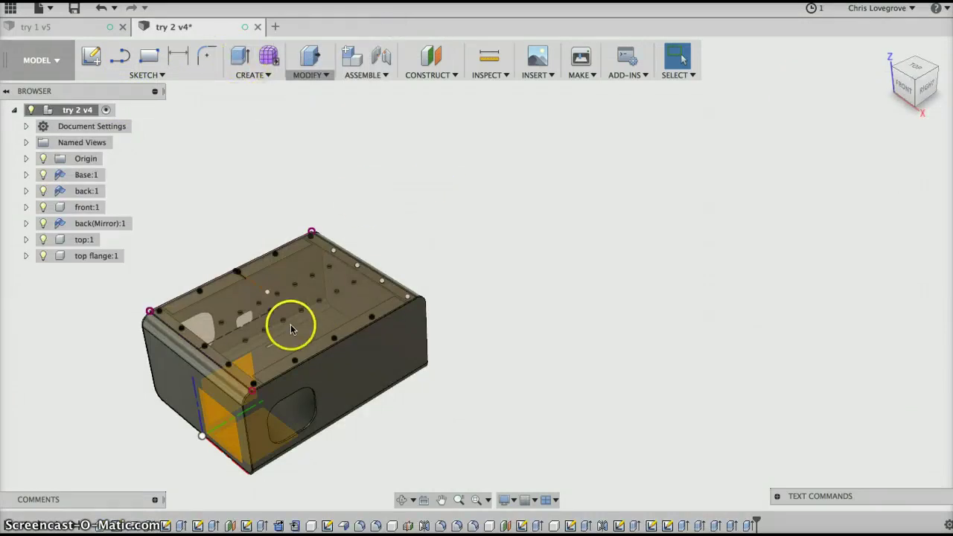
pyautogui.click(10, 10)
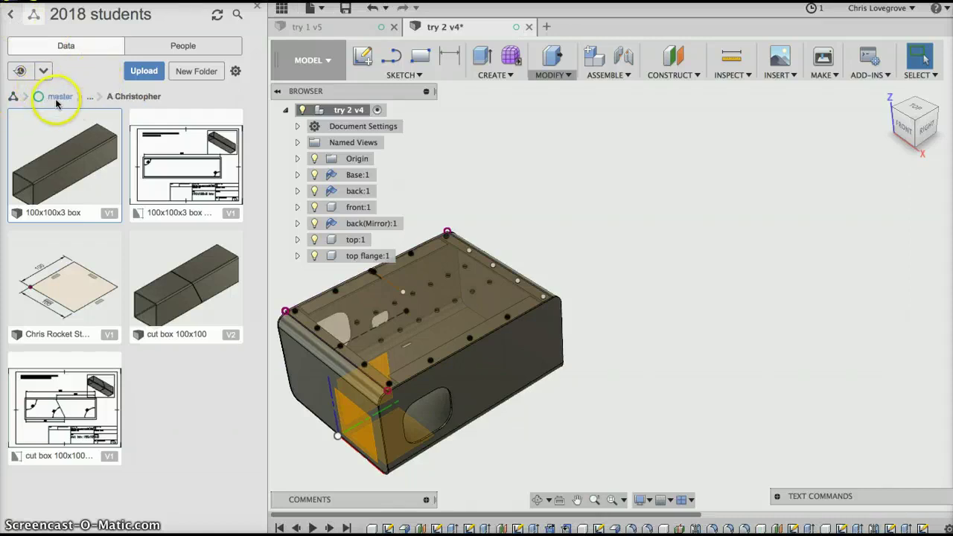
pyautogui.click(62, 97)
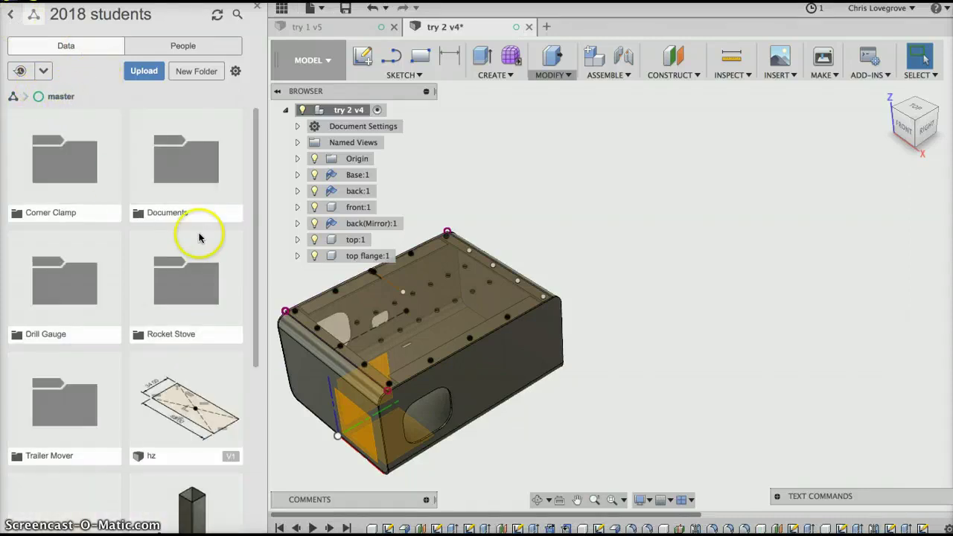
pyautogui.click(64, 406)
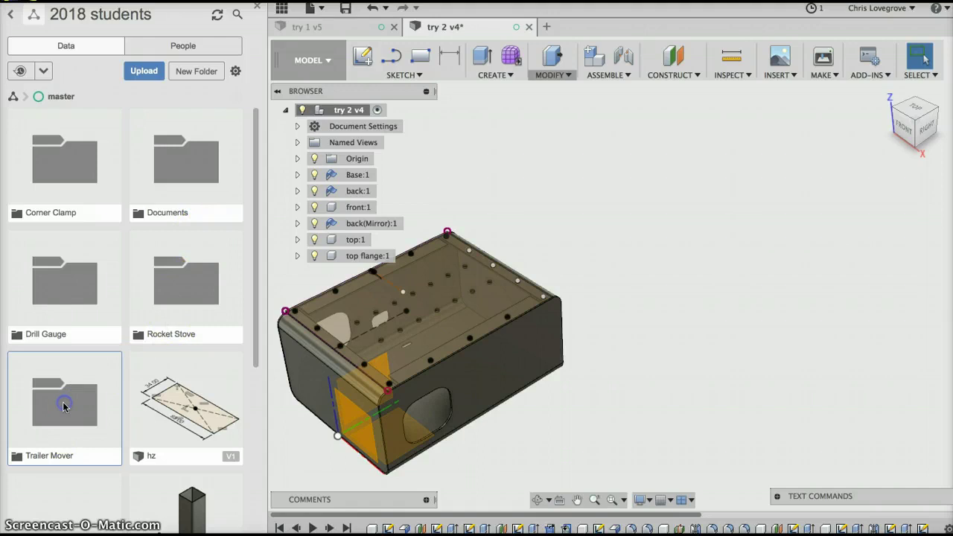
pyautogui.doubleClick(182, 164)
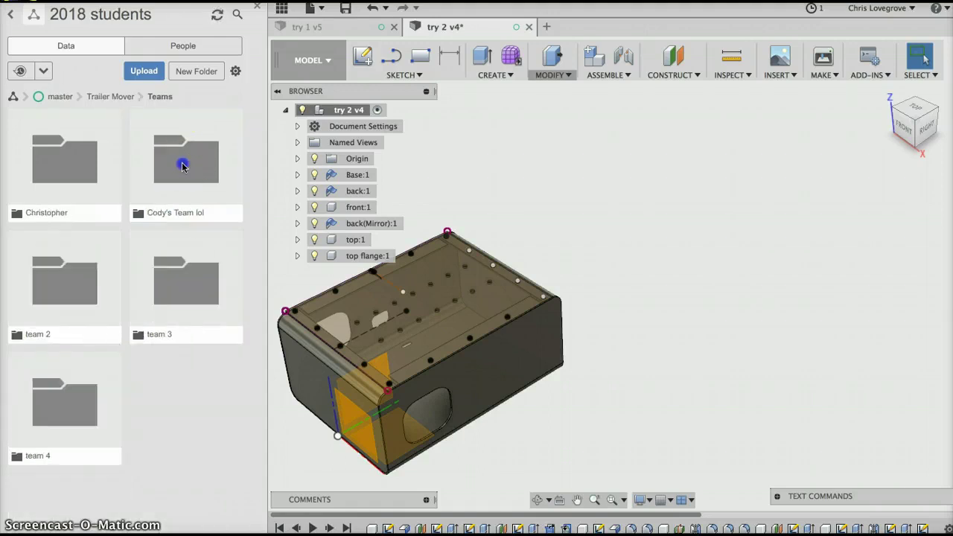
pyautogui.click(68, 178)
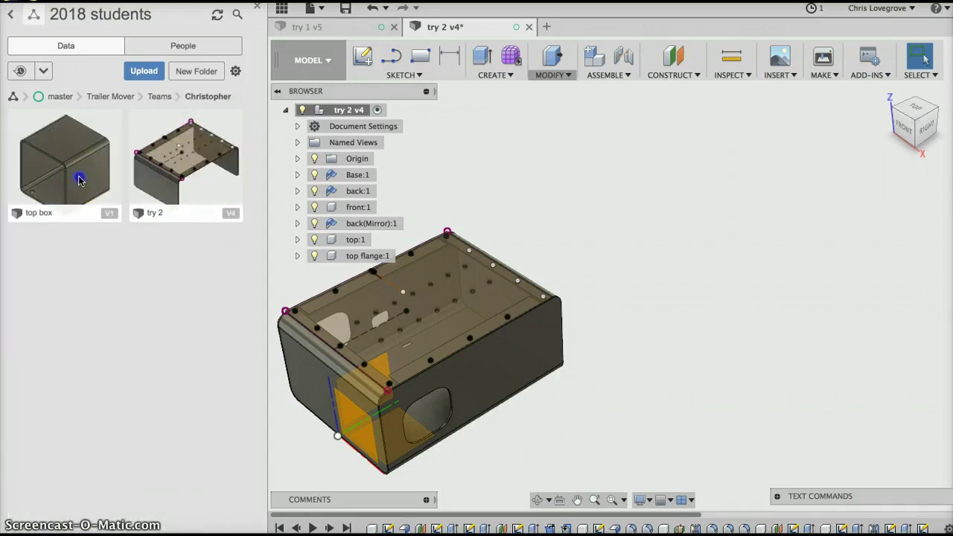
pyautogui.rightClick(78, 177)
pyautogui.click(150, 201)
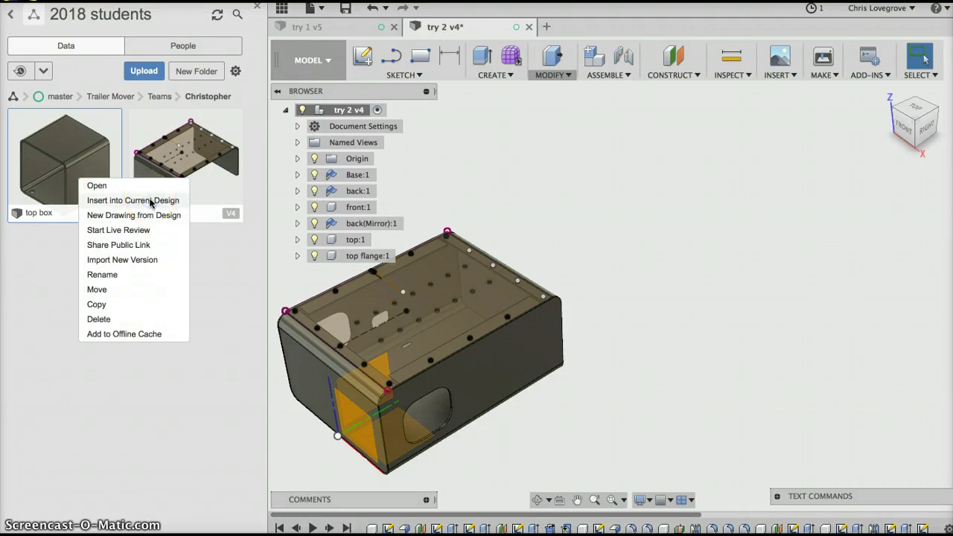
# - Insert the top box design into try 2 and slide it sideways into position
pyautogui.click(151, 201)
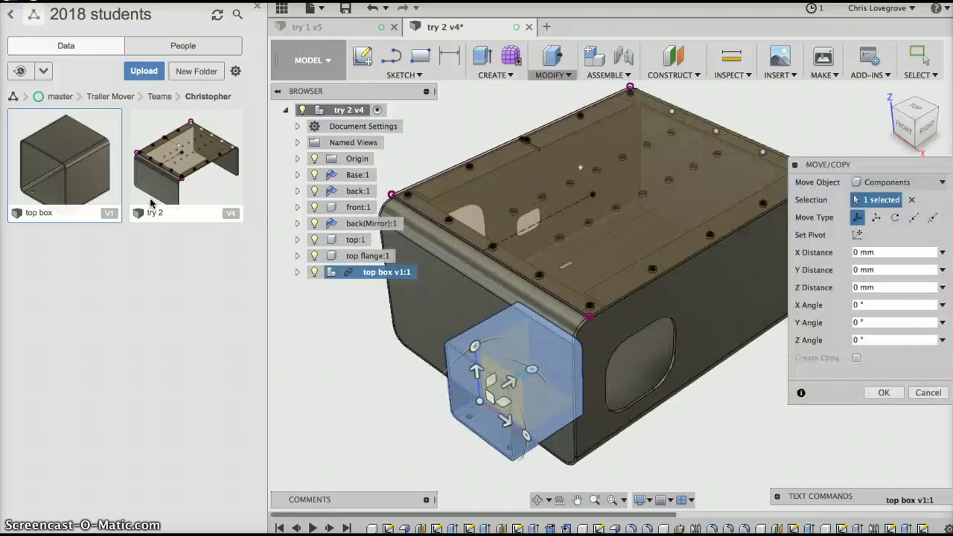
pyautogui.click(344, 297)
pyautogui.scroll(-2, 358, 383)
pyautogui.click(499, 390)
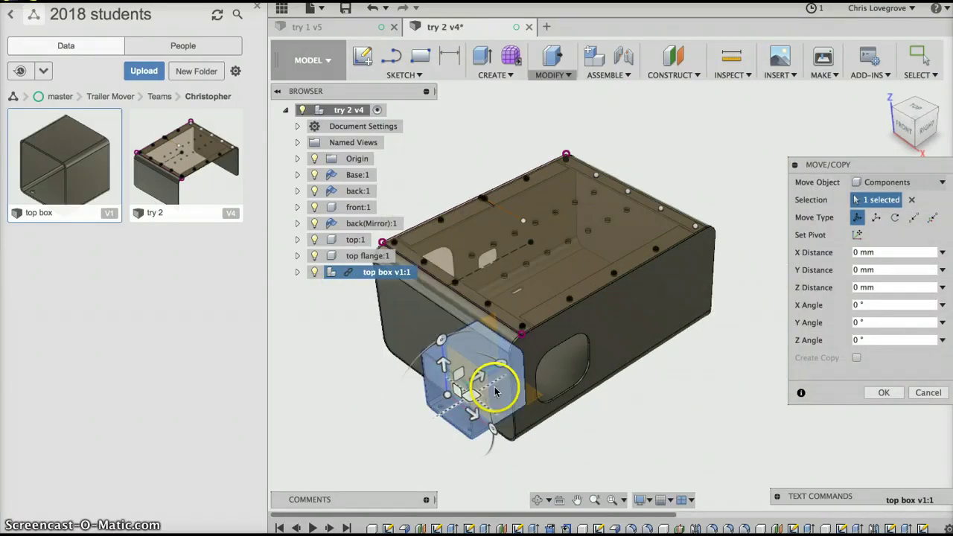
pyautogui.moveTo(479, 380); pyautogui.dragTo(737, 123)
# - Raise the top box 250 mm along Z above the larger box, confirm, and close the data panel
pyautogui.click(761, 173)
pyautogui.moveTo(760, 178); pyautogui.dragTo(750, 90)
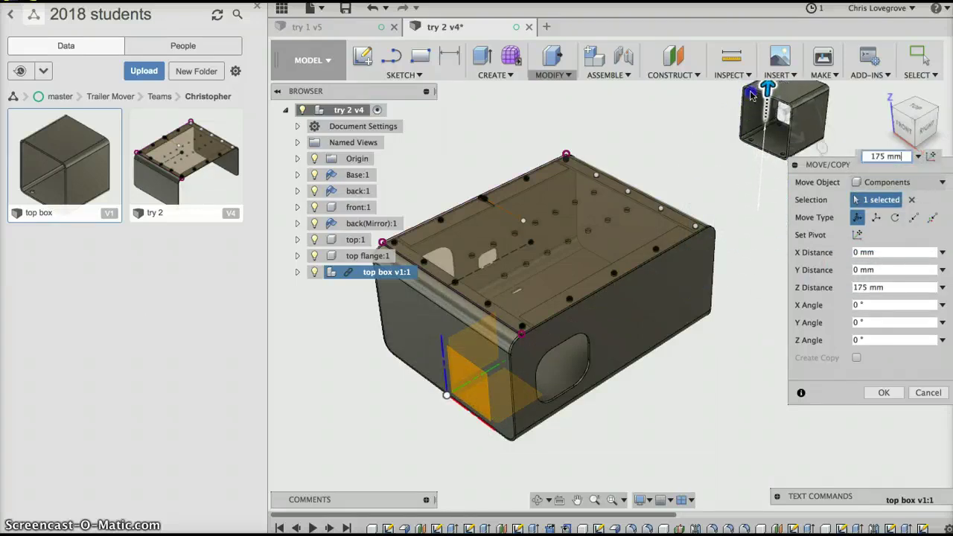
pyautogui.click(723, 170)
pyautogui.scroll(-3, 719, 173)
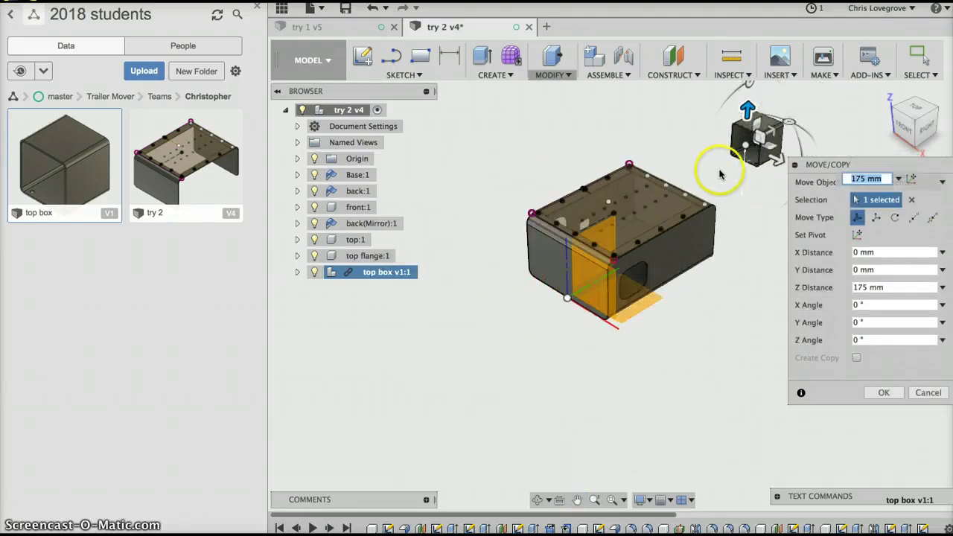
pyautogui.moveTo(719, 171); pyautogui.dragTo(639, 219, button='middle')
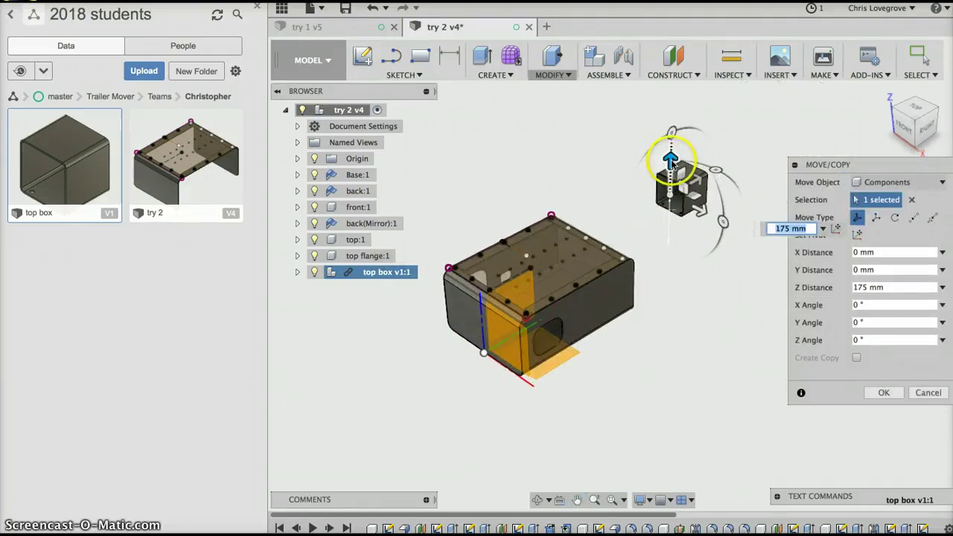
pyautogui.moveTo(672, 160); pyautogui.dragTo(672, 133)
pyautogui.click(831, 305)
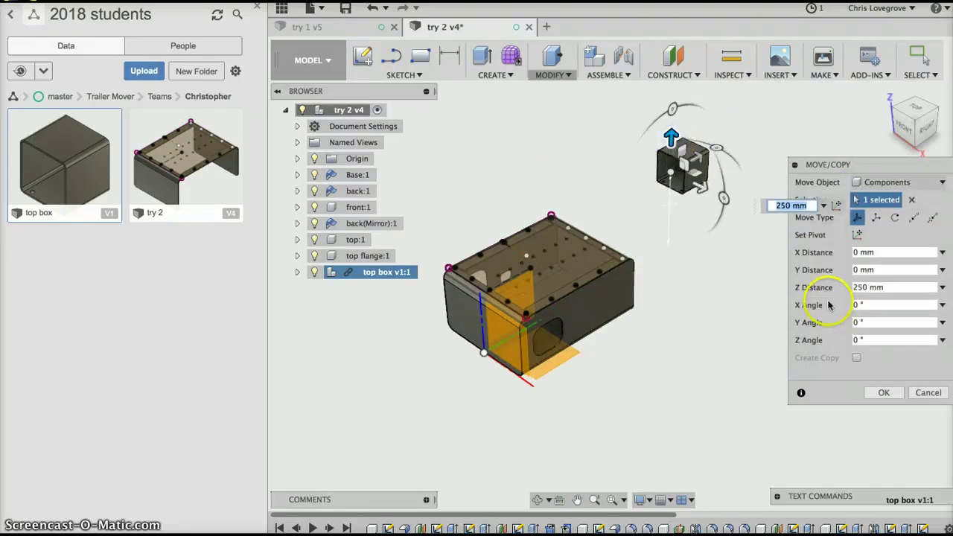
pyautogui.click(884, 393)
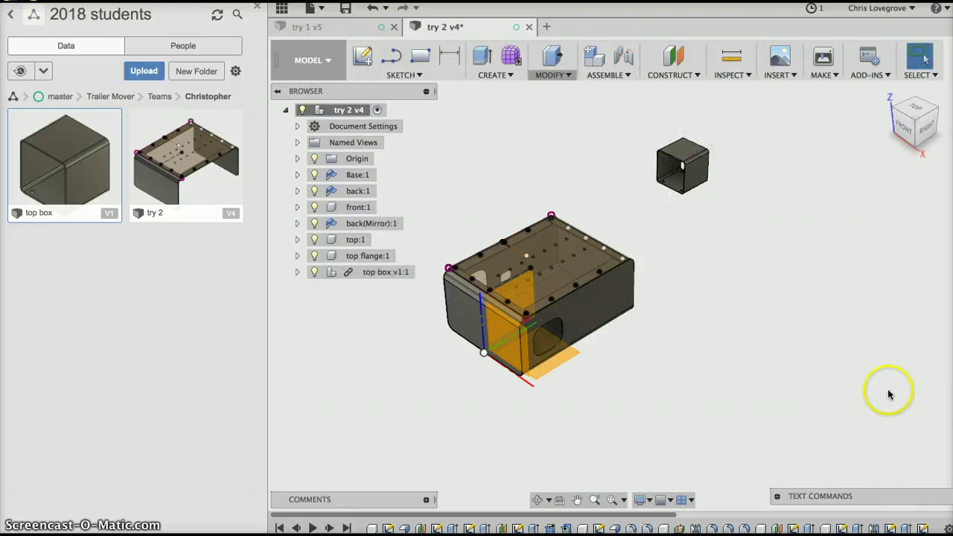
pyautogui.click(257, 9)
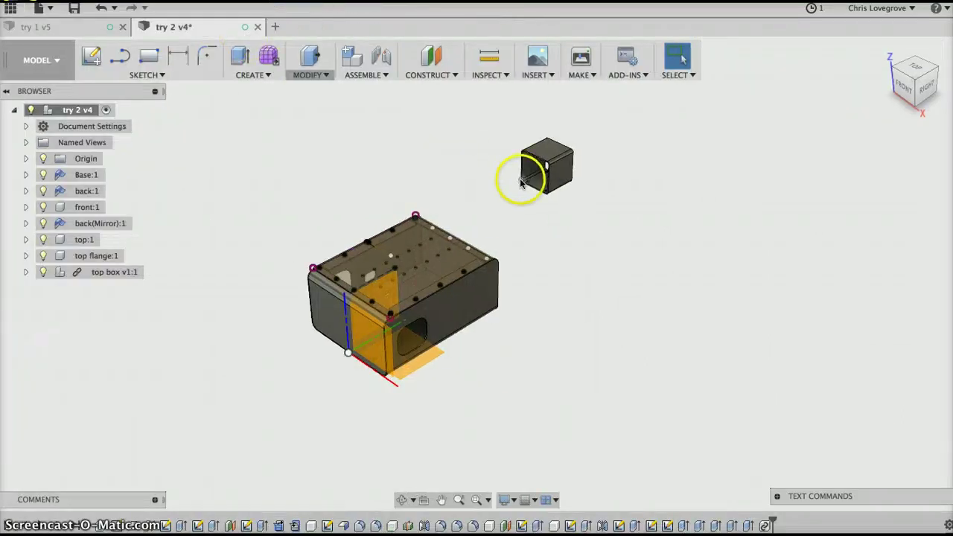
# - Start a Joint and pick a bolt hole on the top box's underside
pyautogui.scroll(5, 504, 189)
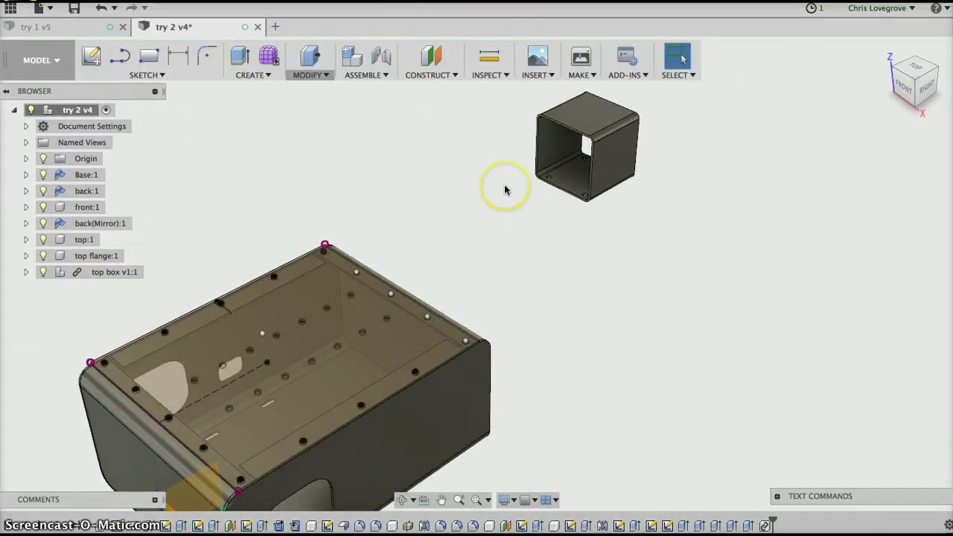
pyautogui.scroll(1, 504, 189)
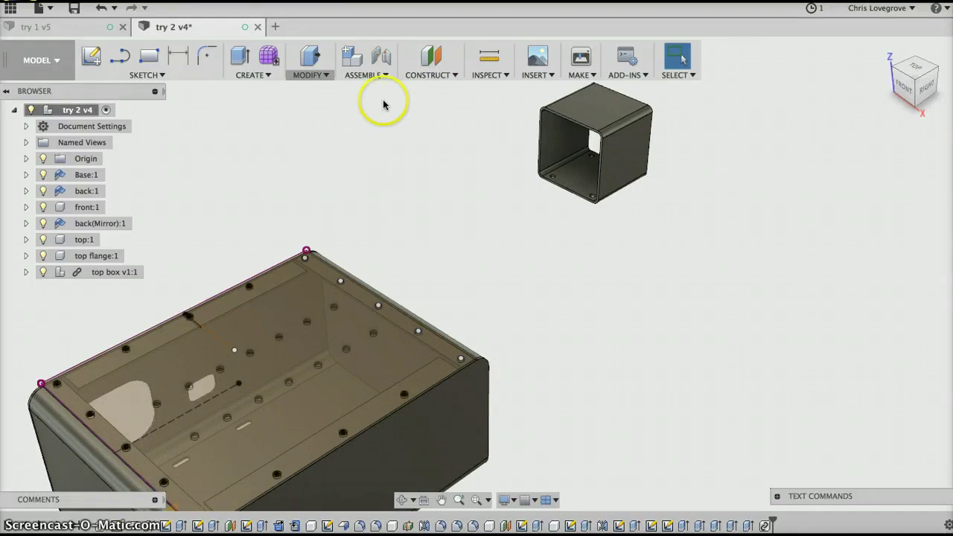
pyautogui.click(380, 76)
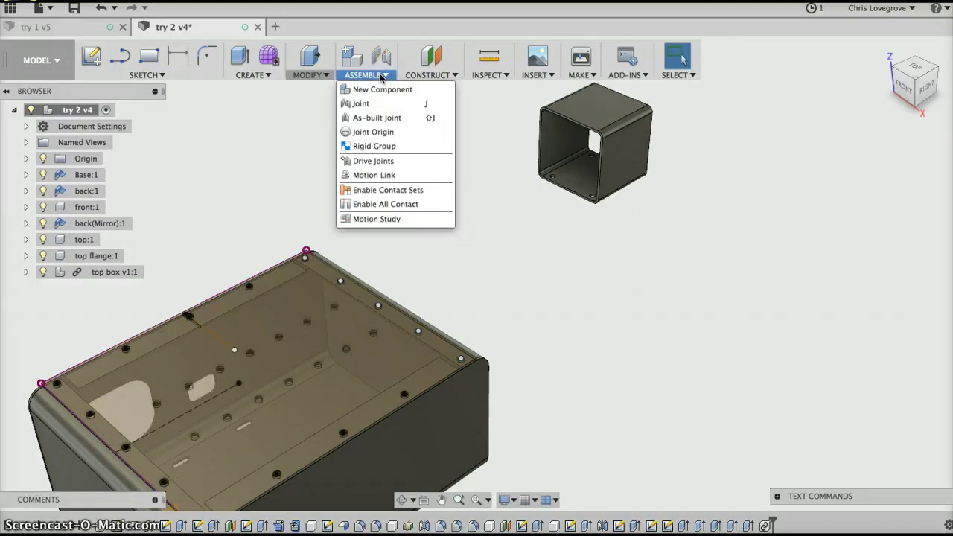
pyautogui.click(361, 104)
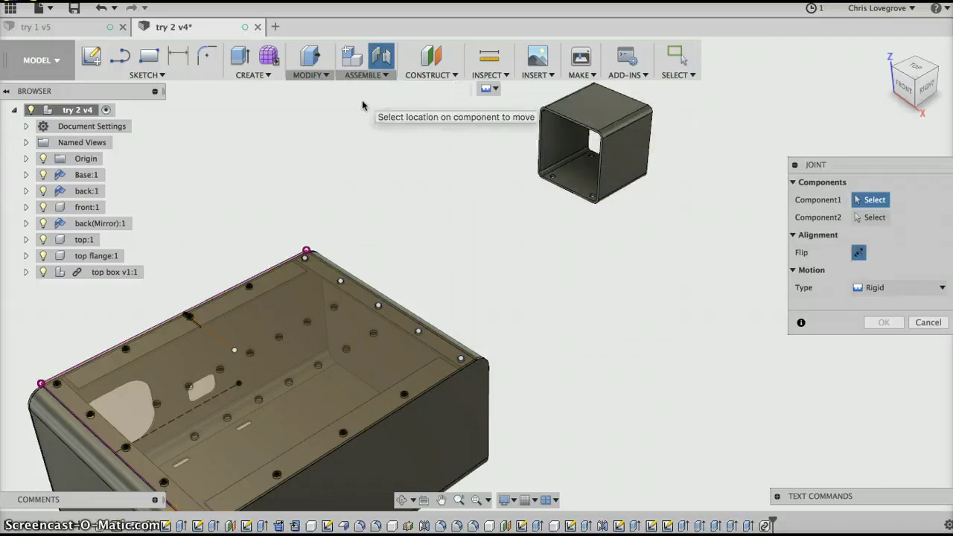
pyautogui.click(401, 500)
pyautogui.moveTo(622, 259); pyautogui.dragTo(588, 172)
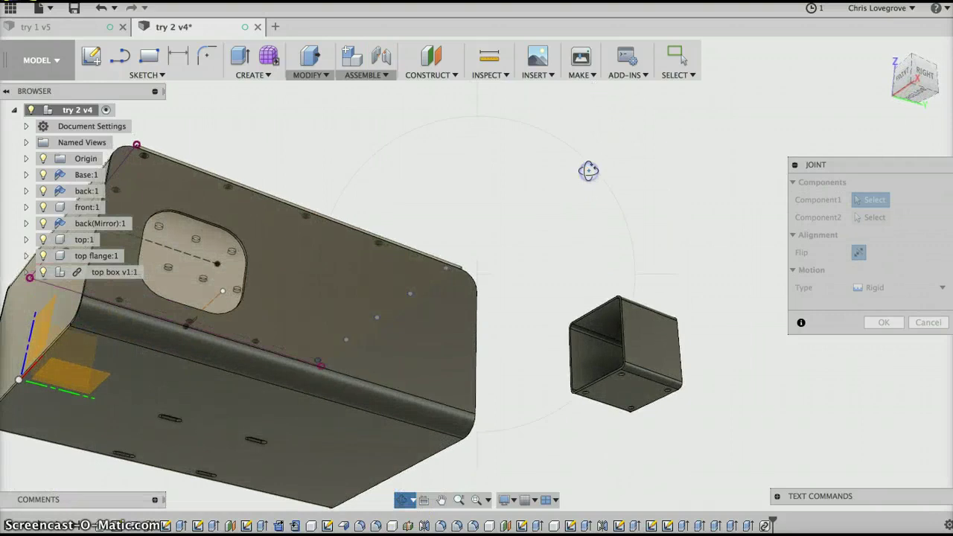
pyautogui.press('Escape')
pyautogui.scroll(2, 588, 403)
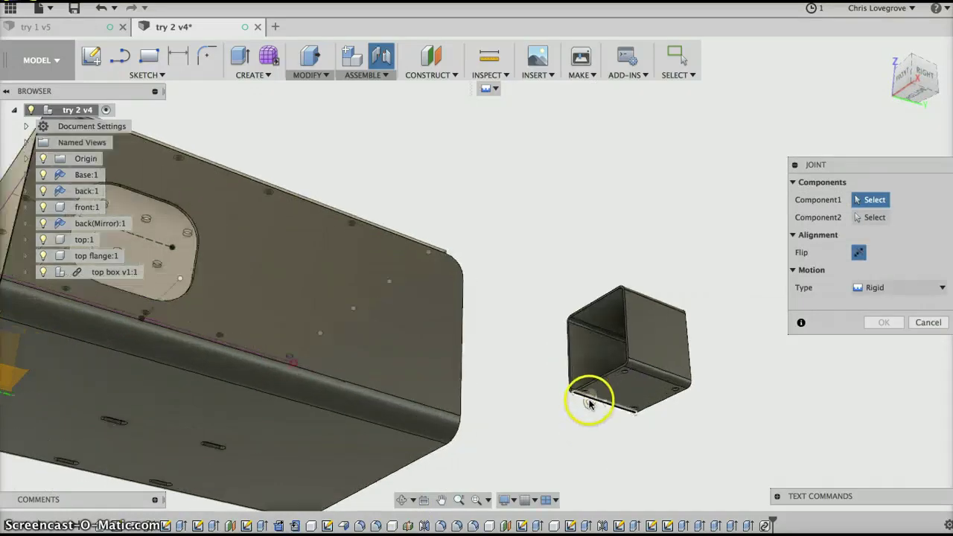
pyautogui.scroll(3, 588, 403)
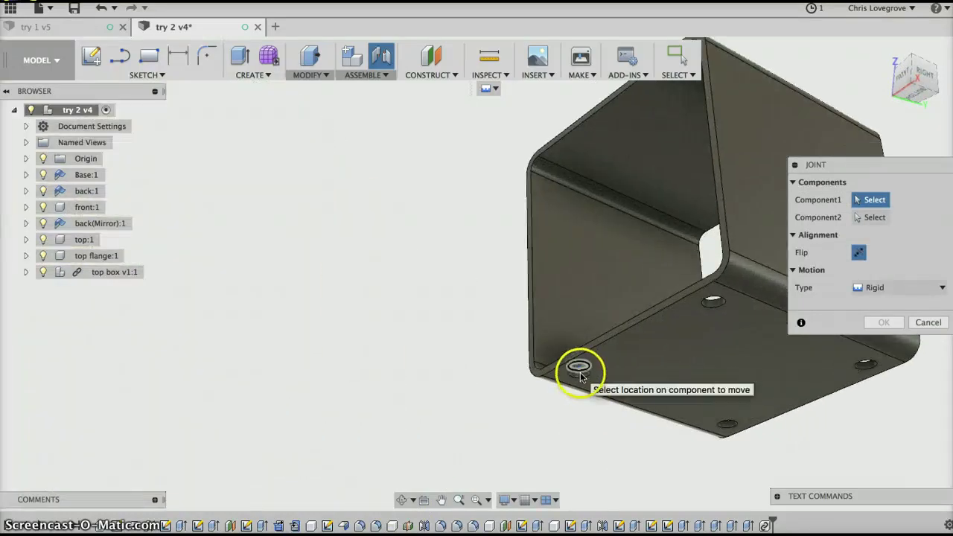
pyautogui.click(581, 377)
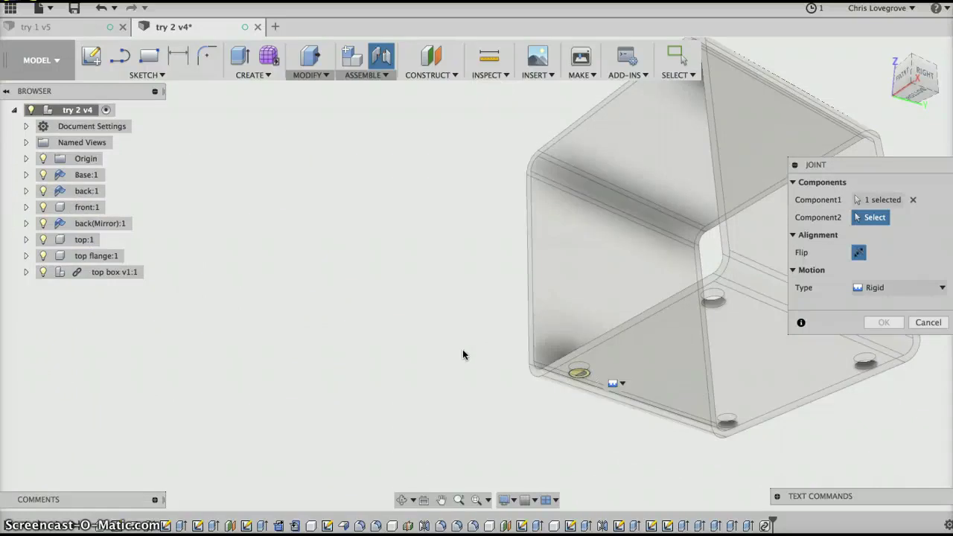
# - Pick the matching hole on the larger box's top face and confirm the rigid joint
pyautogui.scroll(-5, 471, 341)
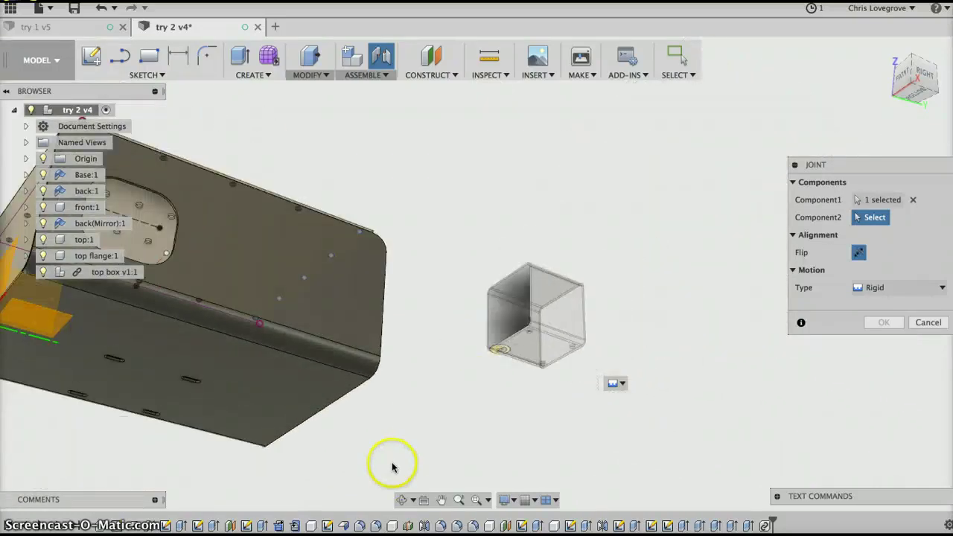
pyautogui.click(402, 500)
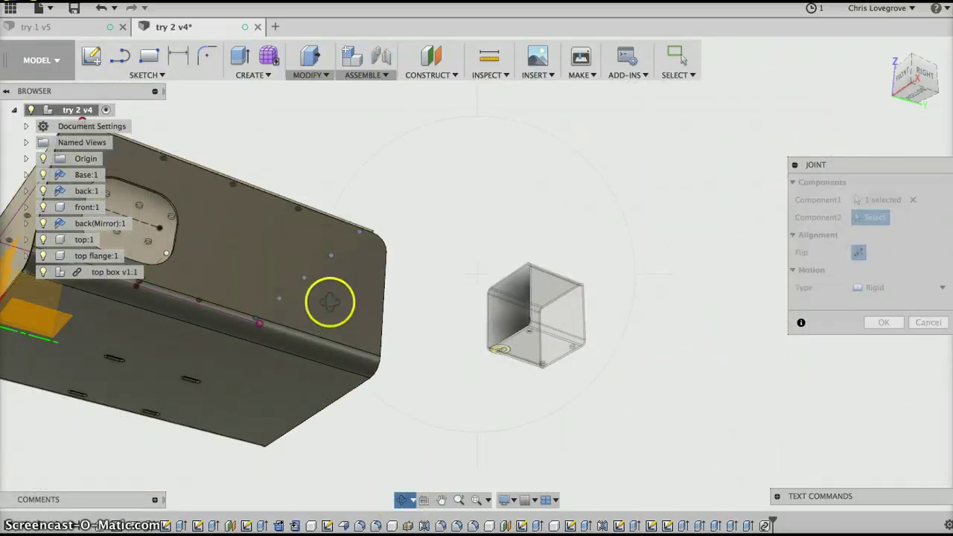
pyautogui.moveTo(330, 302); pyautogui.dragTo(346, 355)
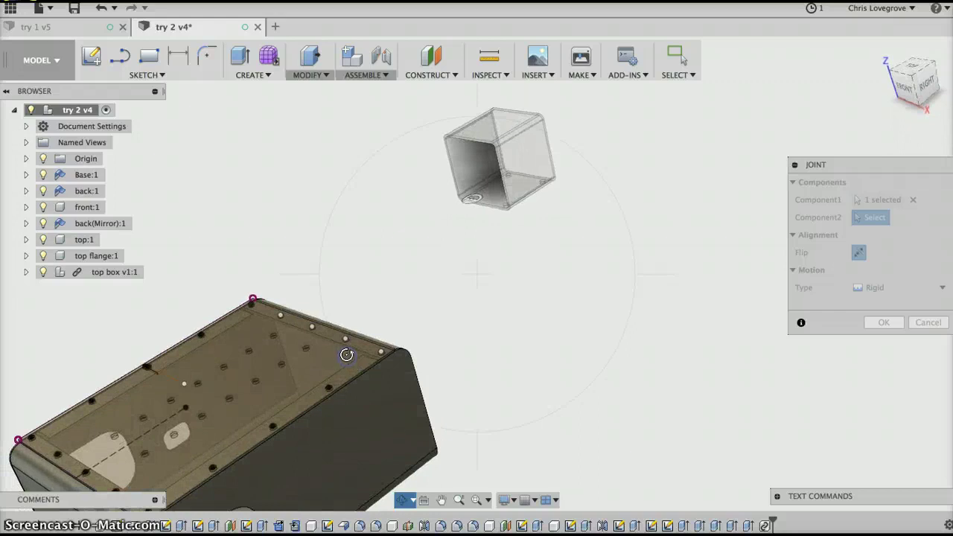
pyautogui.press('Escape')
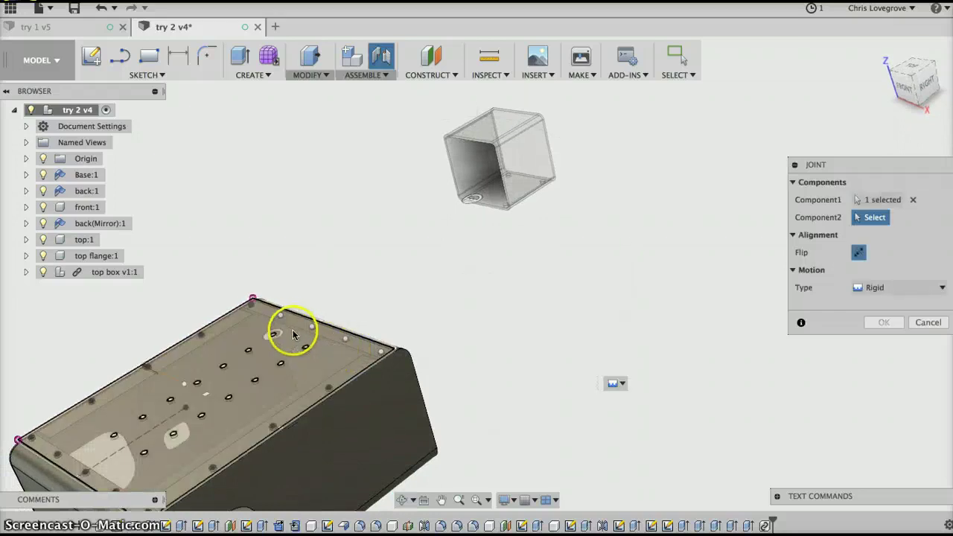
pyautogui.click(224, 368)
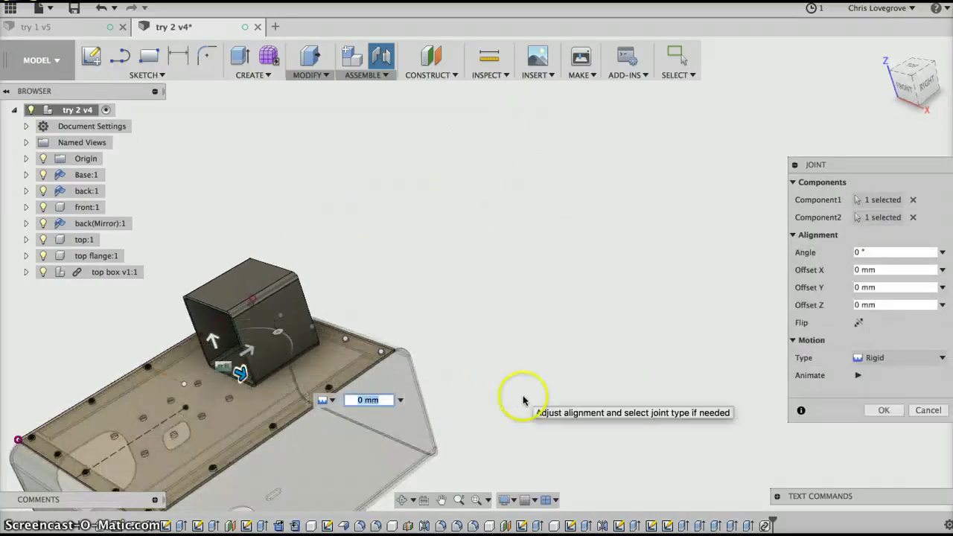
pyautogui.click(885, 410)
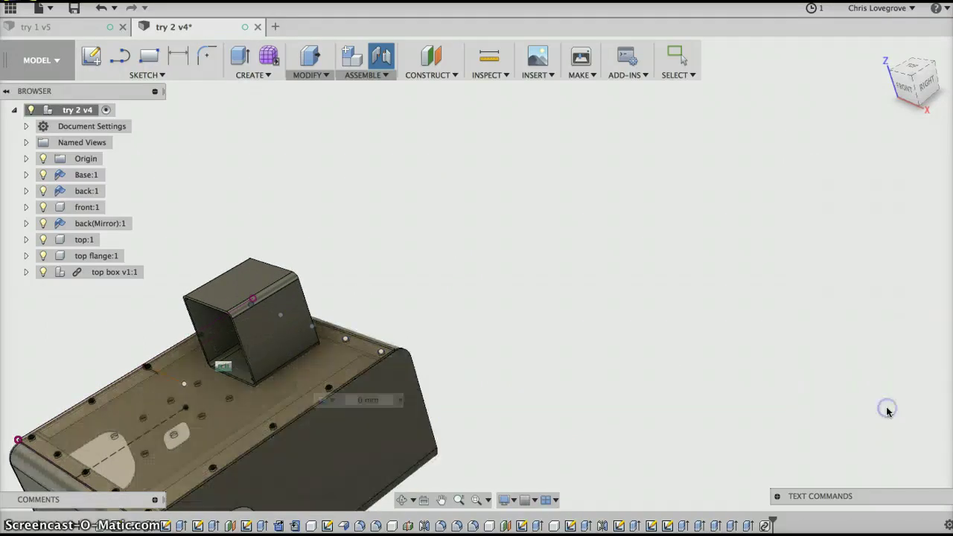
# - Pan the assembly toward the centre and return to the home view
pyautogui.moveTo(491, 322); pyautogui.dragTo(687, 216, button='middle')
pyautogui.click(886, 51)
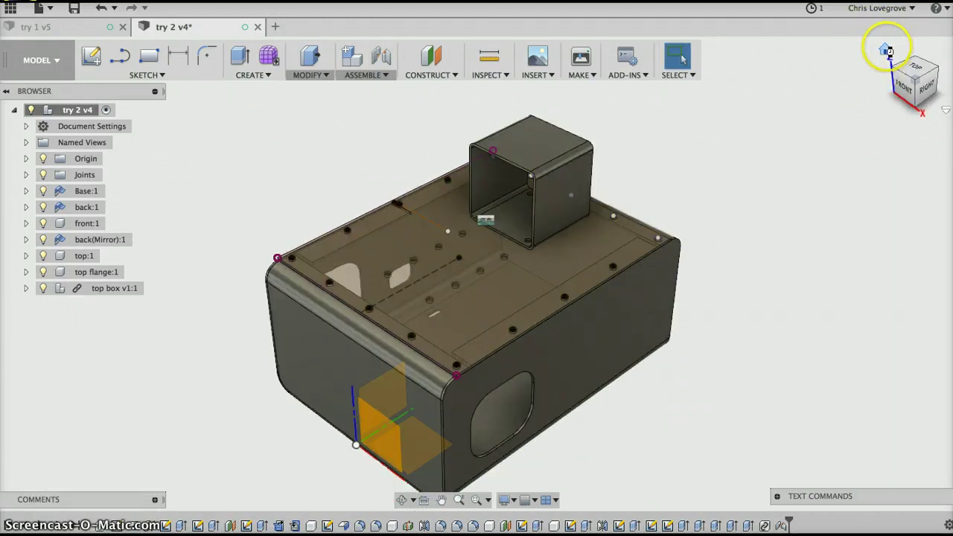